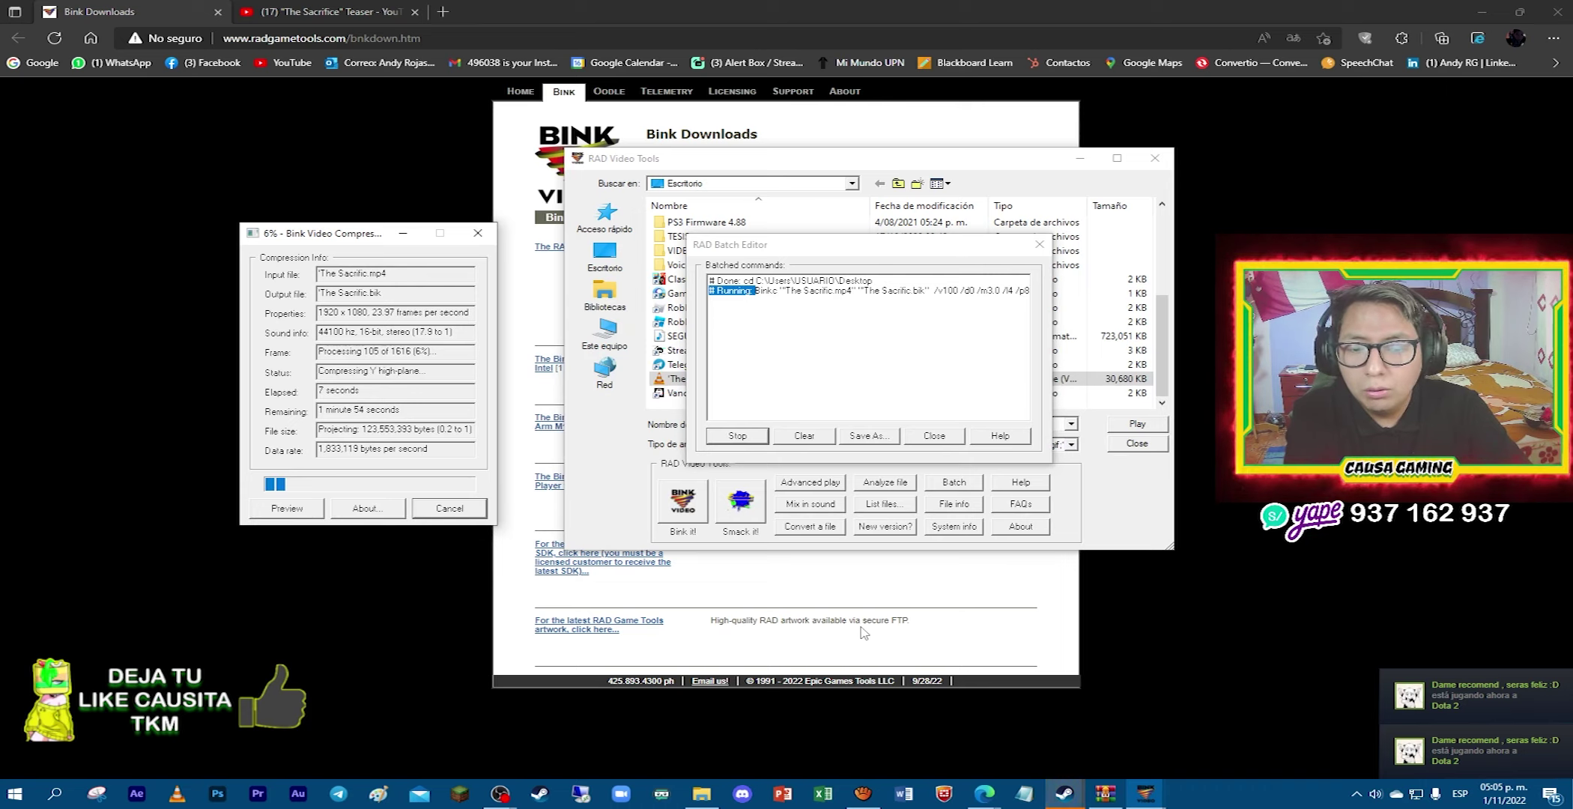
Close the RAD Batch Editor without saving the batch list, and close RAD Video Tools.
{"action": "mouse_move", "coordinate": [1065, 796]}
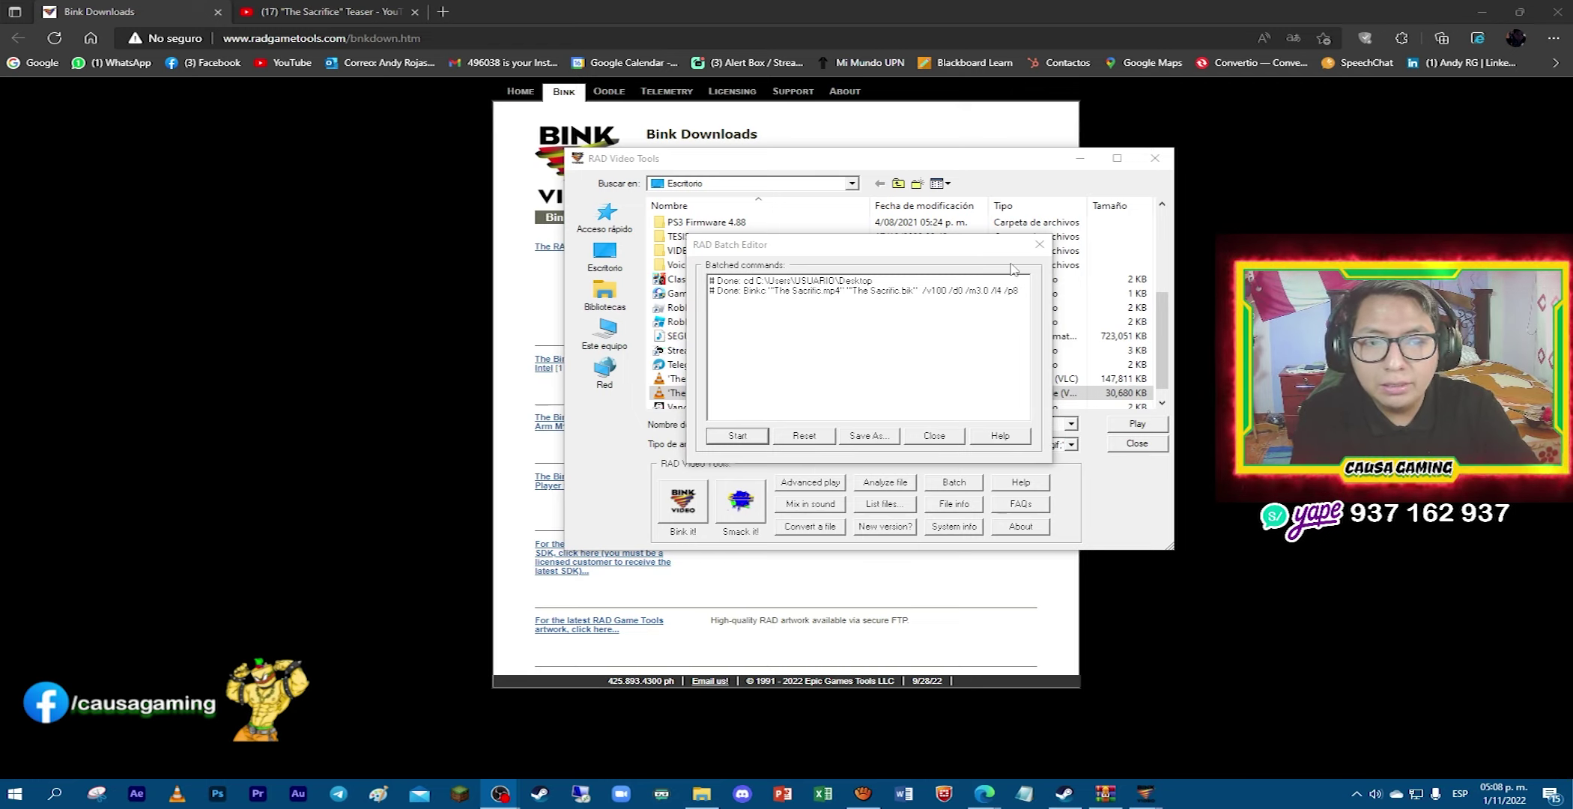
{"action": "left_click", "coordinate": [1039, 244]}
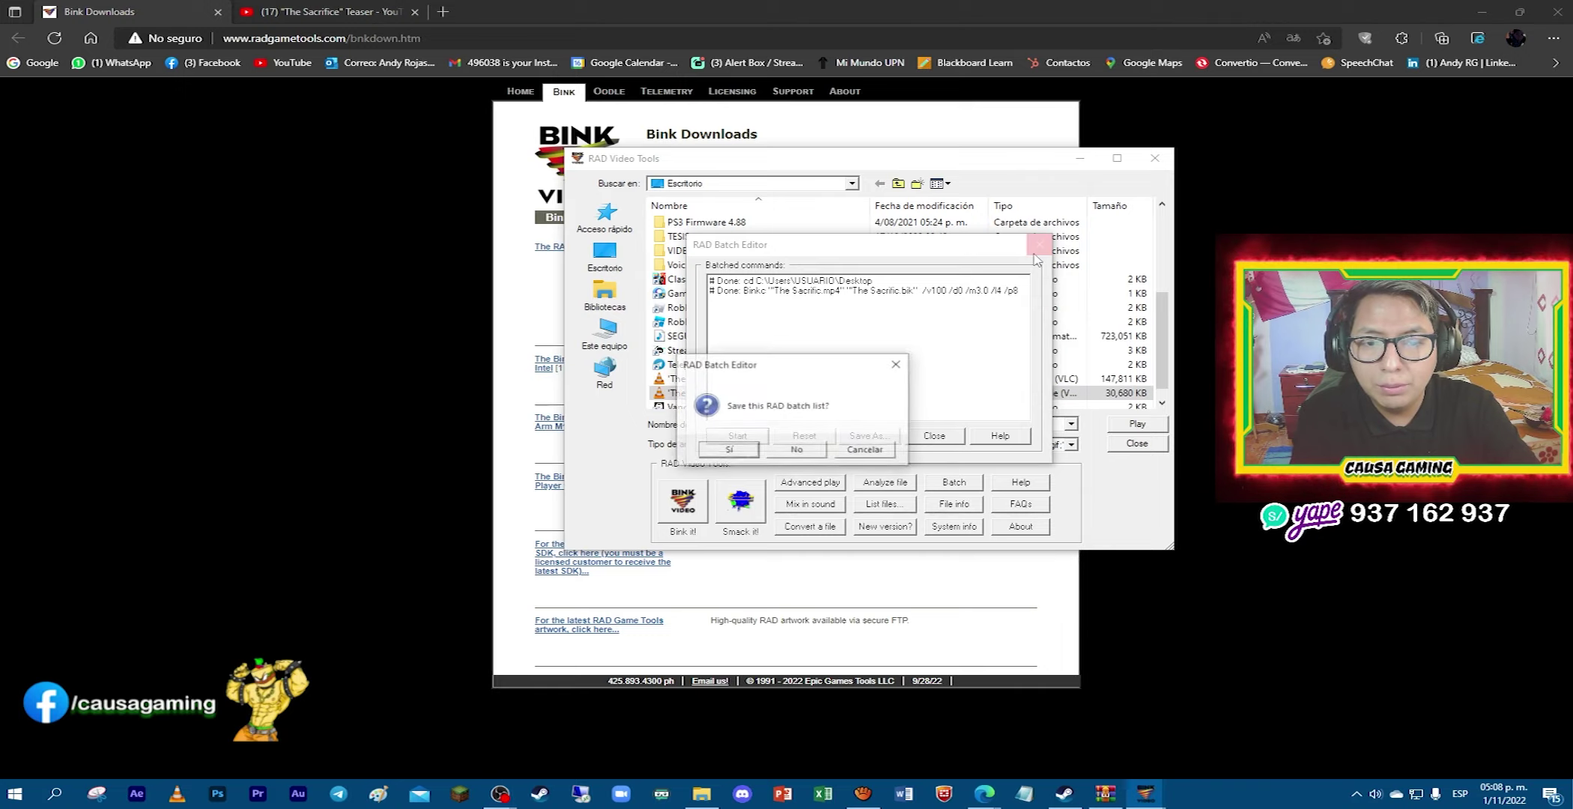
{"action": "left_click", "coordinate": [817, 449]}
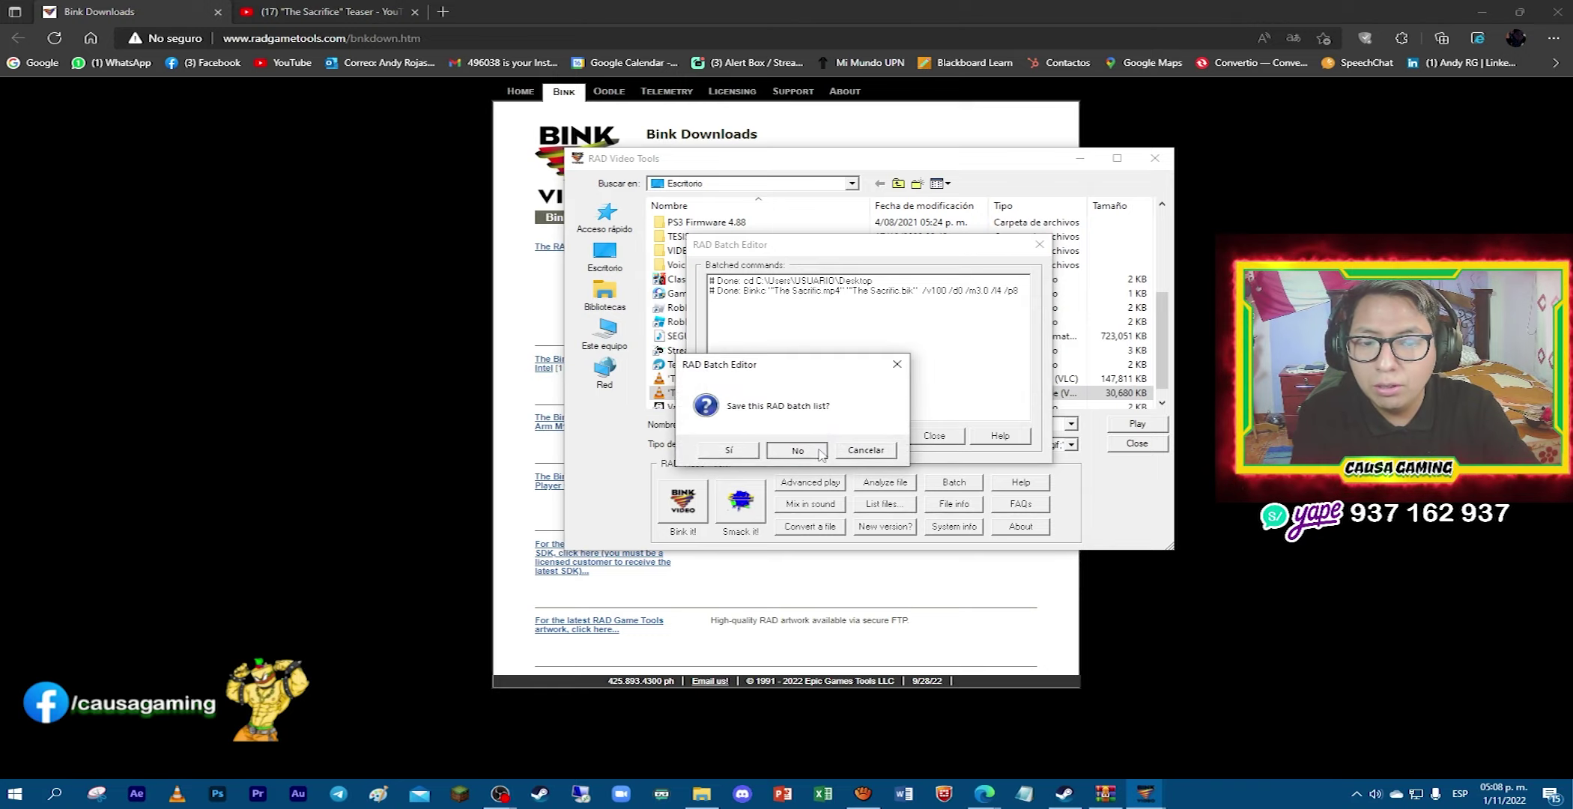
{"action": "left_click", "coordinate": [1154, 158]}
Minimize the browser and Steam windows and select the lower "The Sacrific" video file on the desktop.
{"action": "left_click", "coordinate": [1464, 10]}
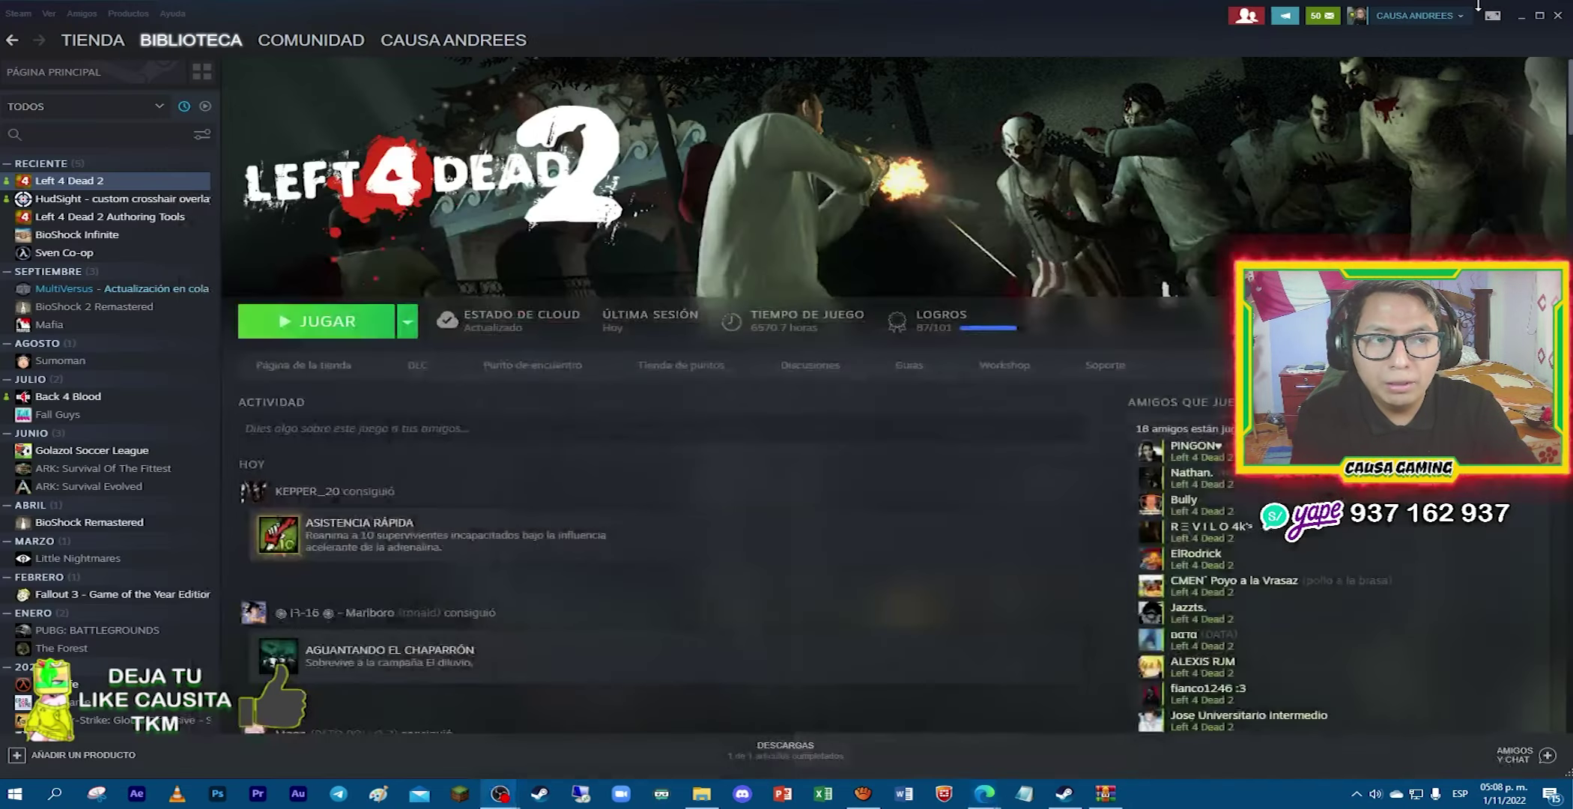
{"action": "left_click", "coordinate": [1518, 18]}
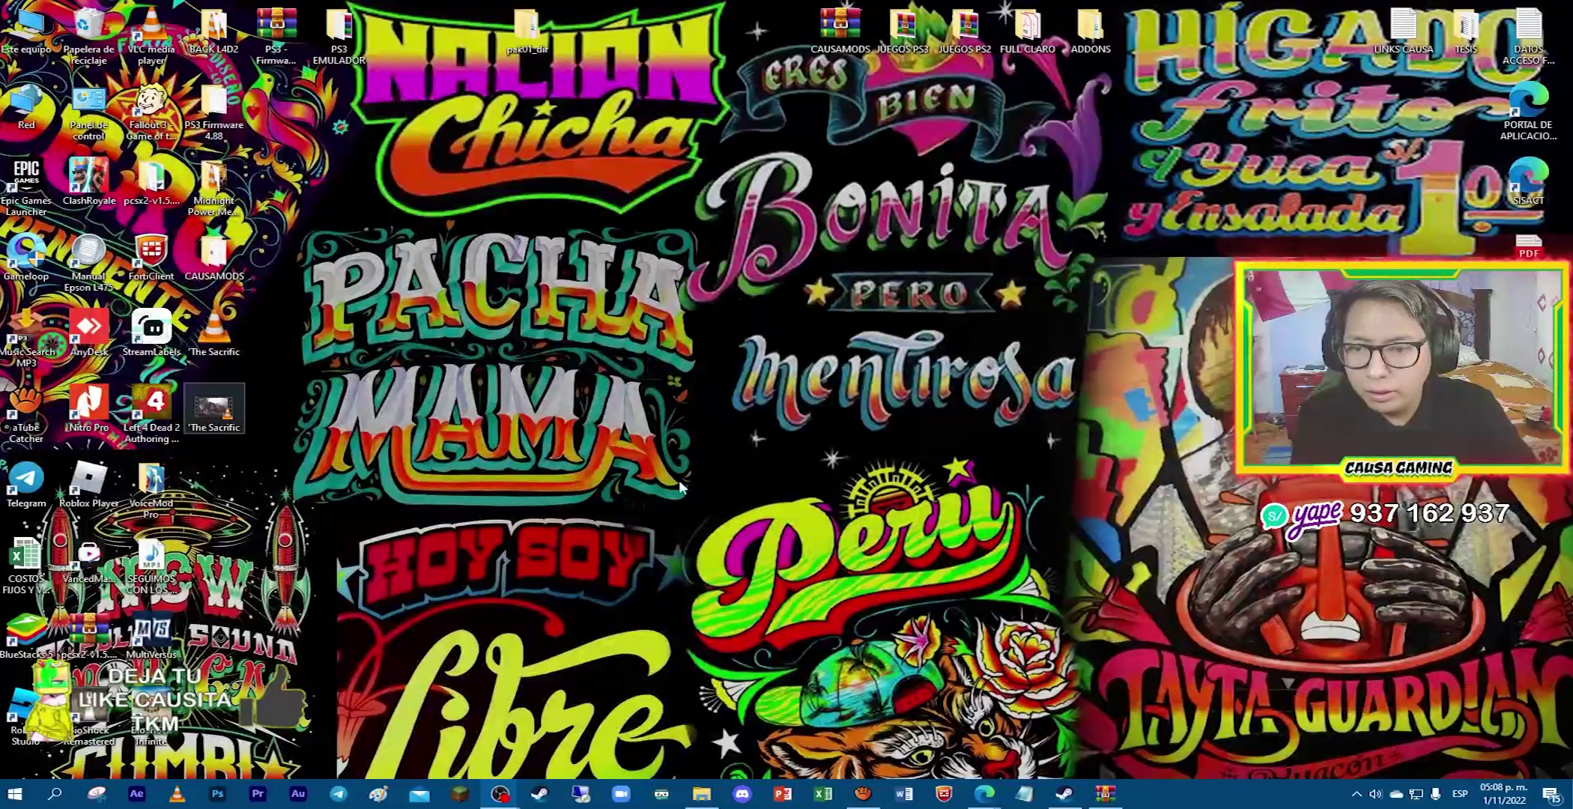
{"action": "left_click", "coordinate": [215, 410]}
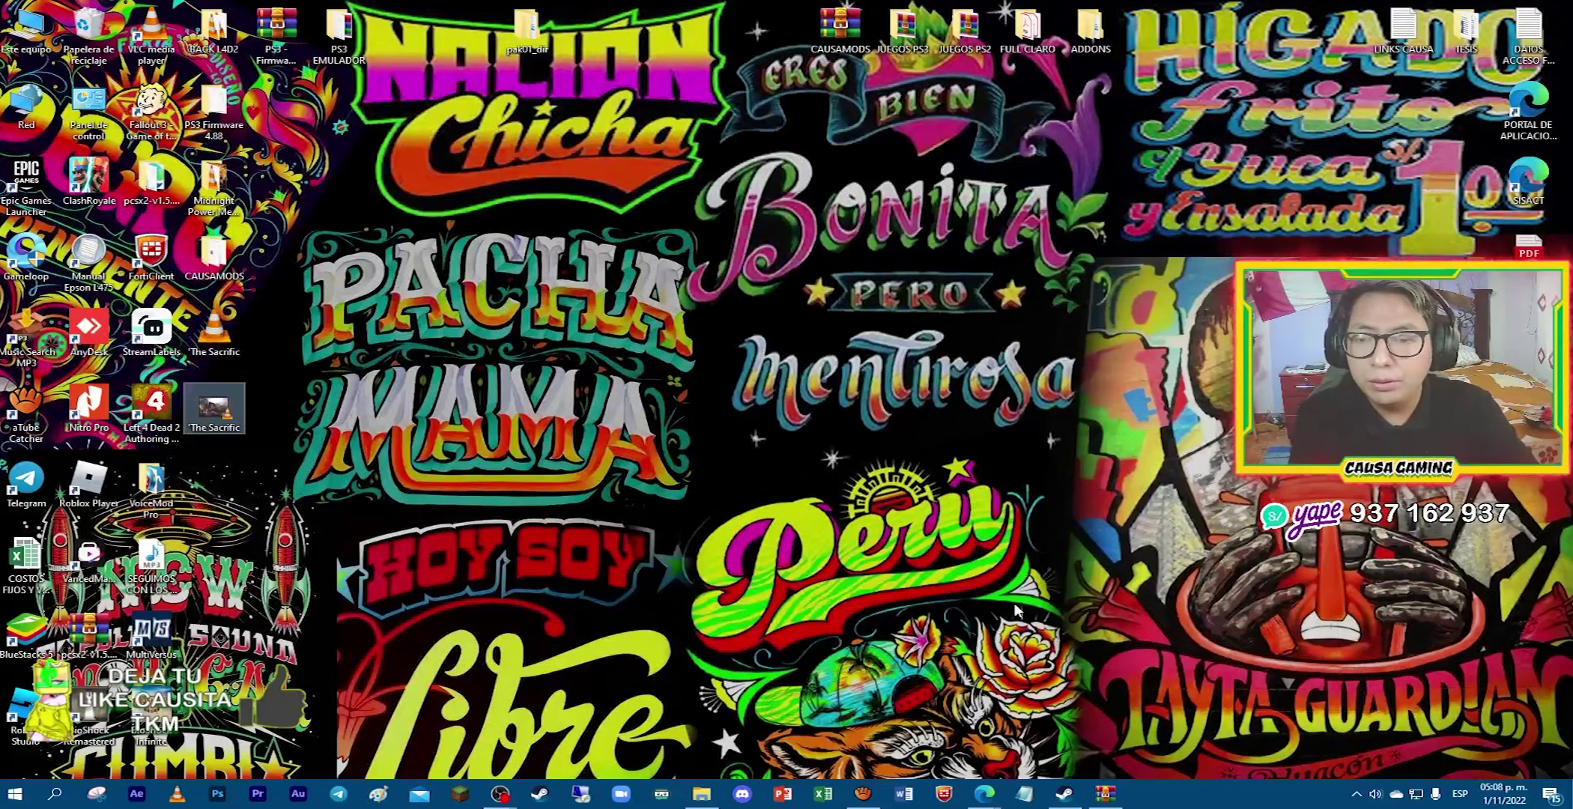
Switch to Steam and browse the local files of Left 4 Dead 2 from the game's properties.
{"action": "mouse_move", "coordinate": [1064, 793]}
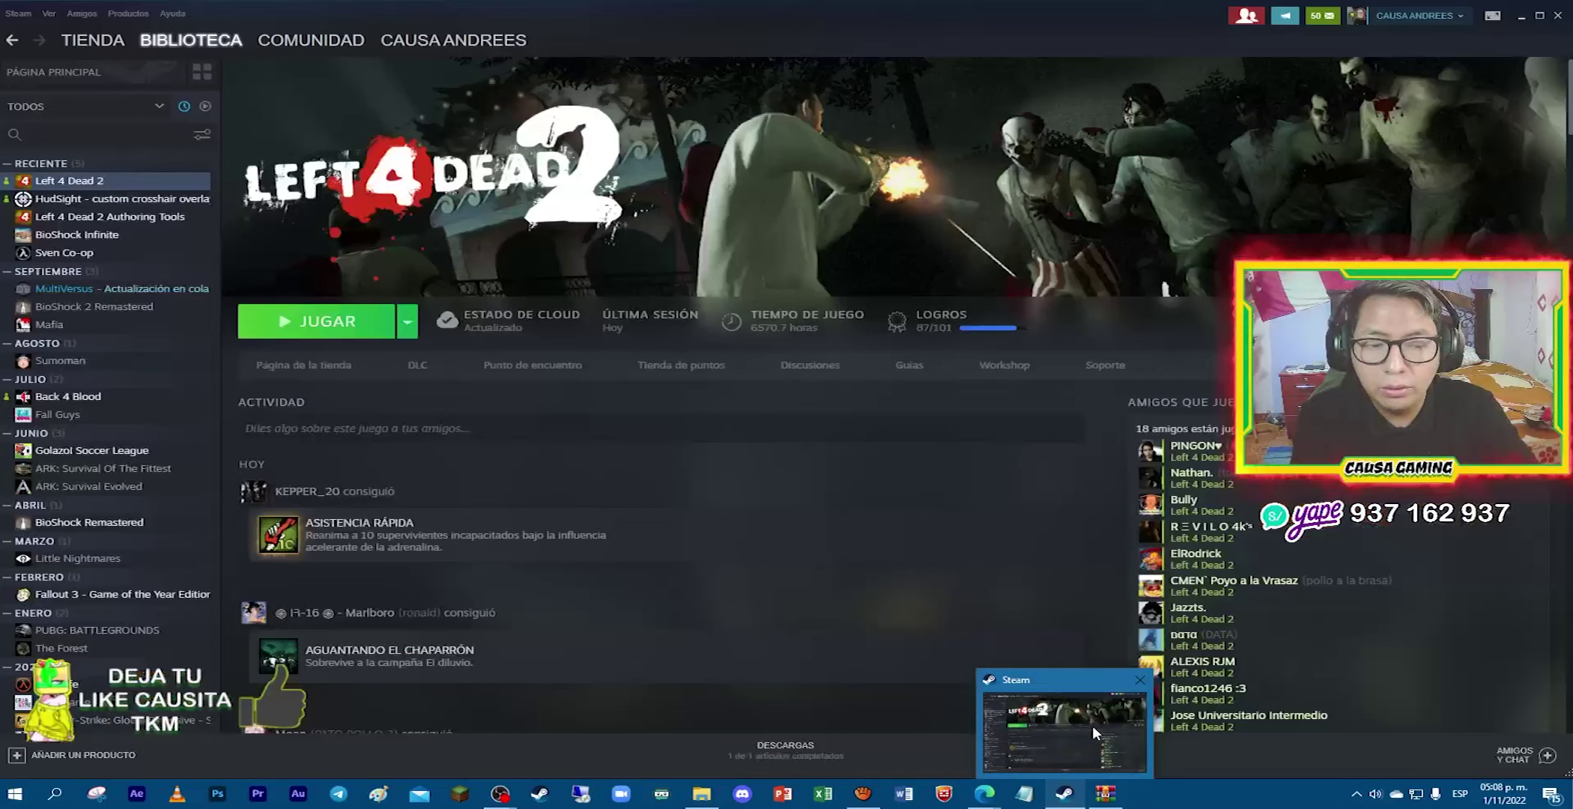
{"action": "left_click", "coordinate": [1093, 725]}
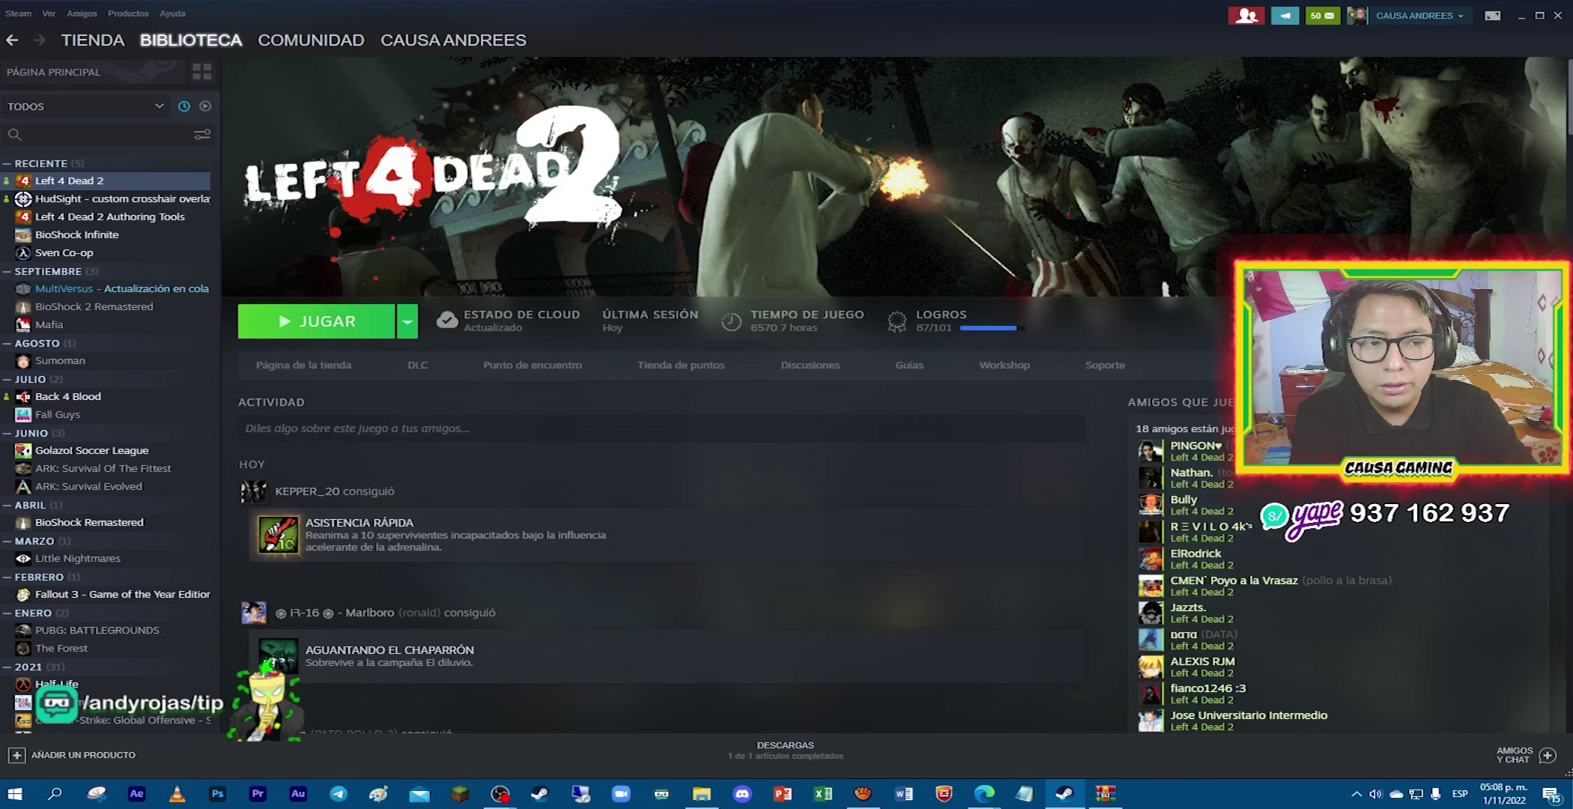
{"action": "left_click", "coordinate": [1126, 388]}
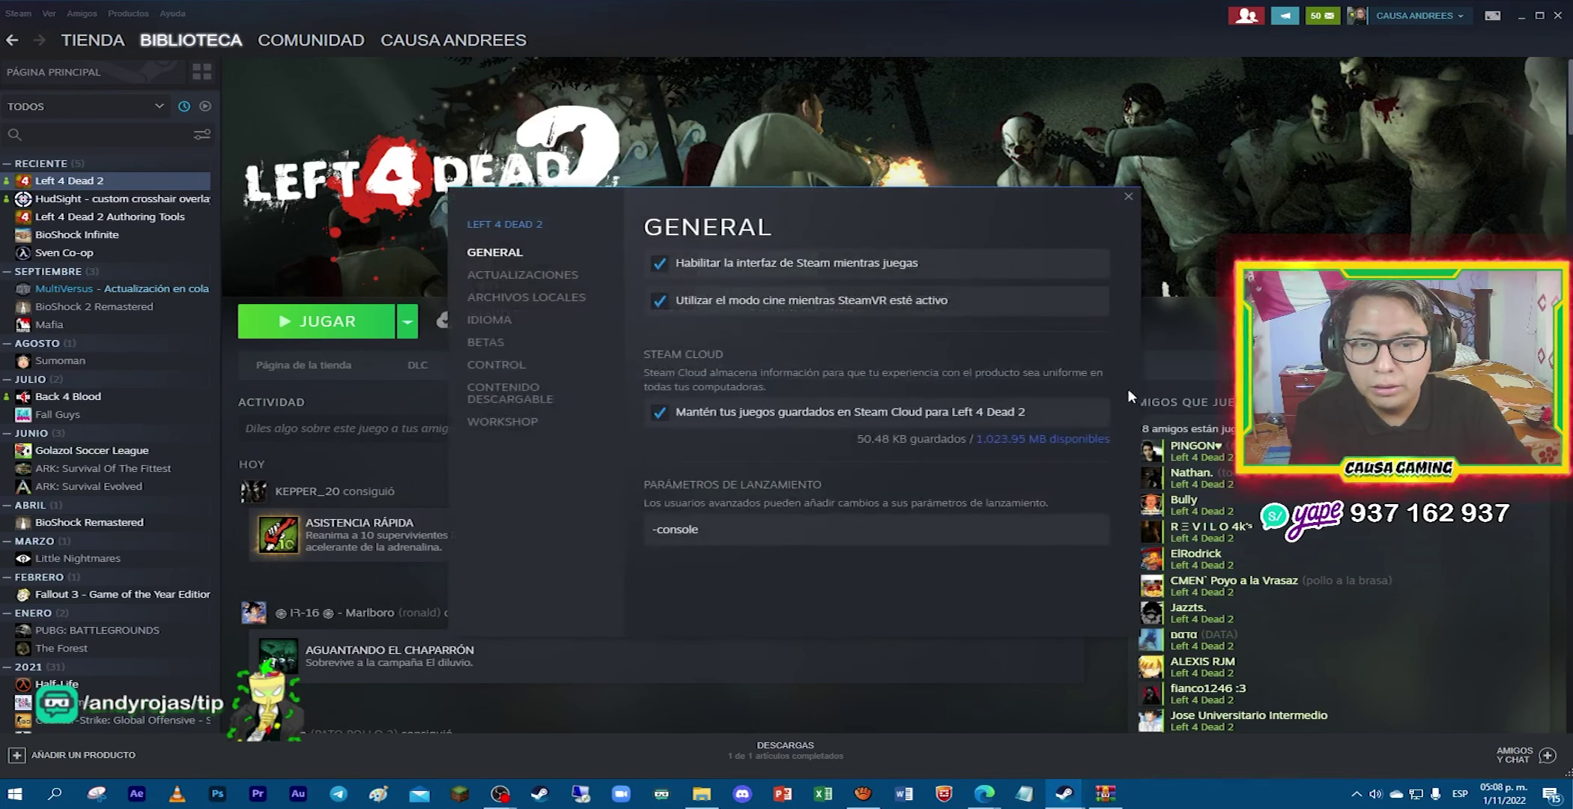
{"action": "left_click", "coordinate": [1128, 196]}
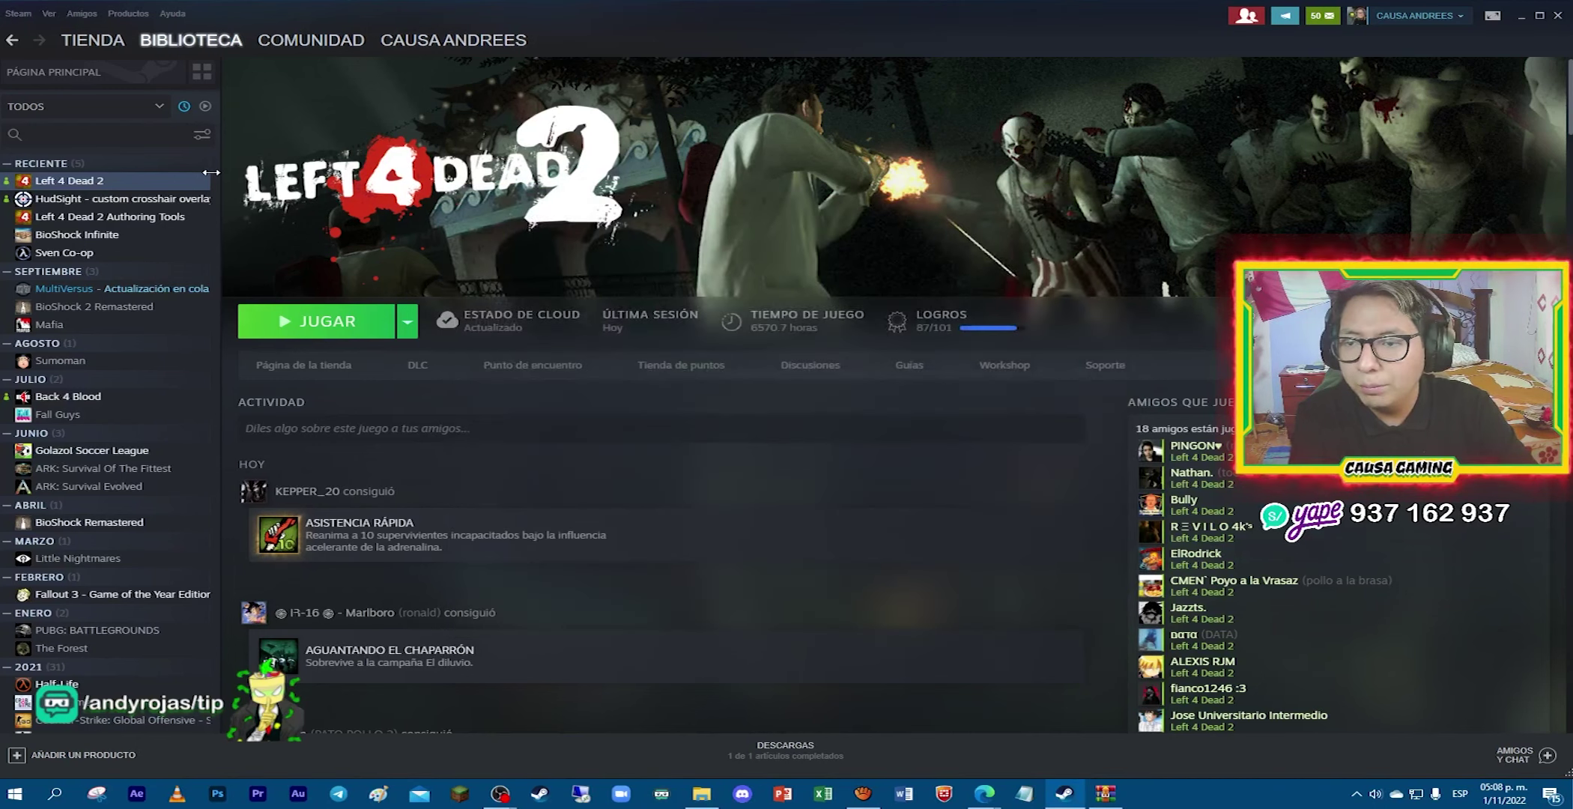
{"action": "right_click", "coordinate": [49, 182]}
{"action": "left_click", "coordinate": [78, 273]}
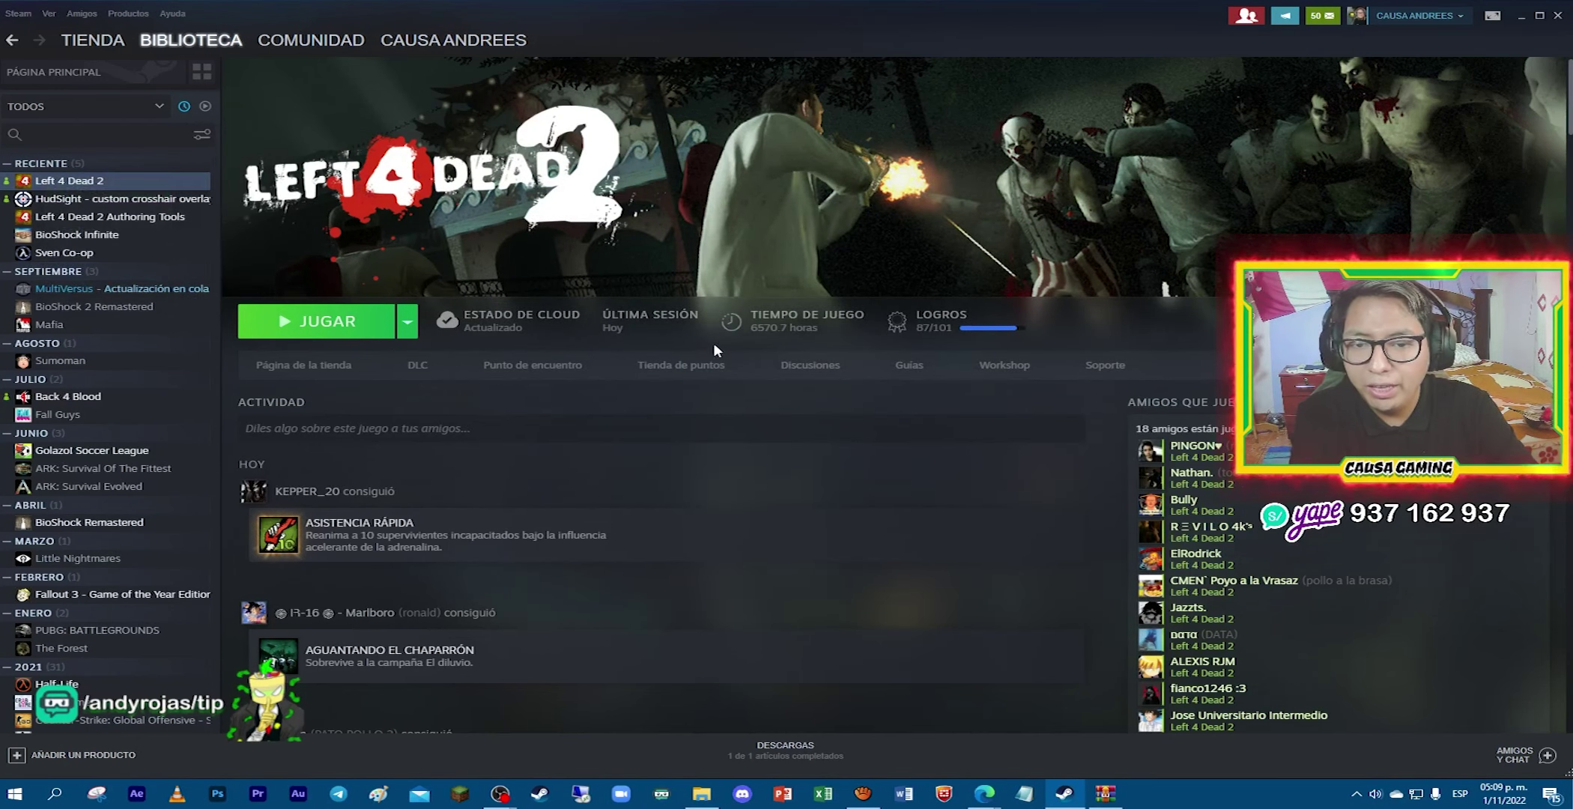
{"action": "left_click", "coordinate": [534, 304]}
{"action": "left_click", "coordinate": [1023, 270]}
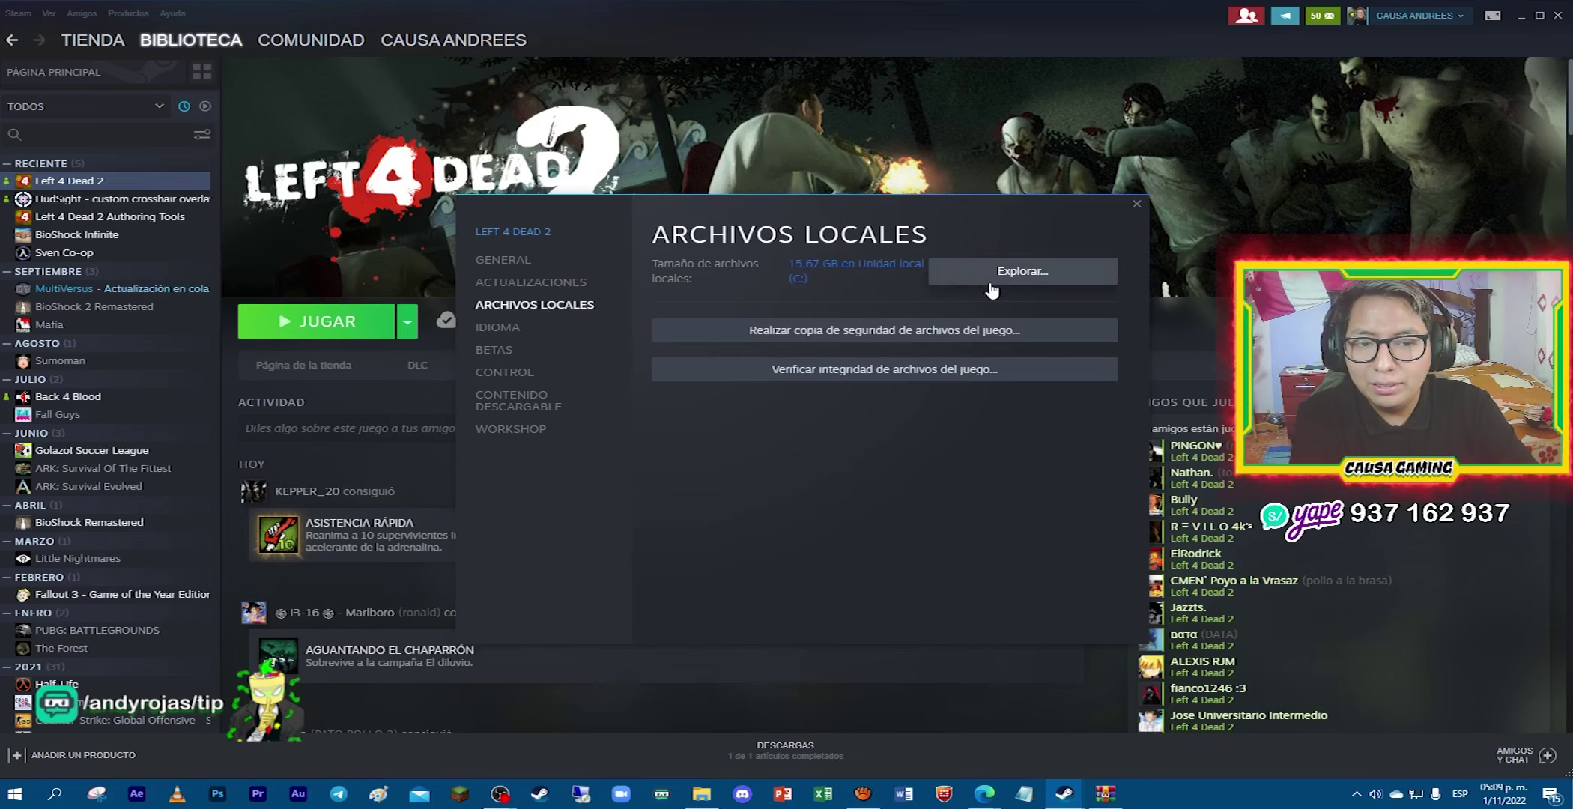
Open the media folder inside left4dead2 and highlight the l4d2_background video files.
{"action": "left_click_drag", "start_coordinate": [708, 124], "coordinate": [594, 105]}
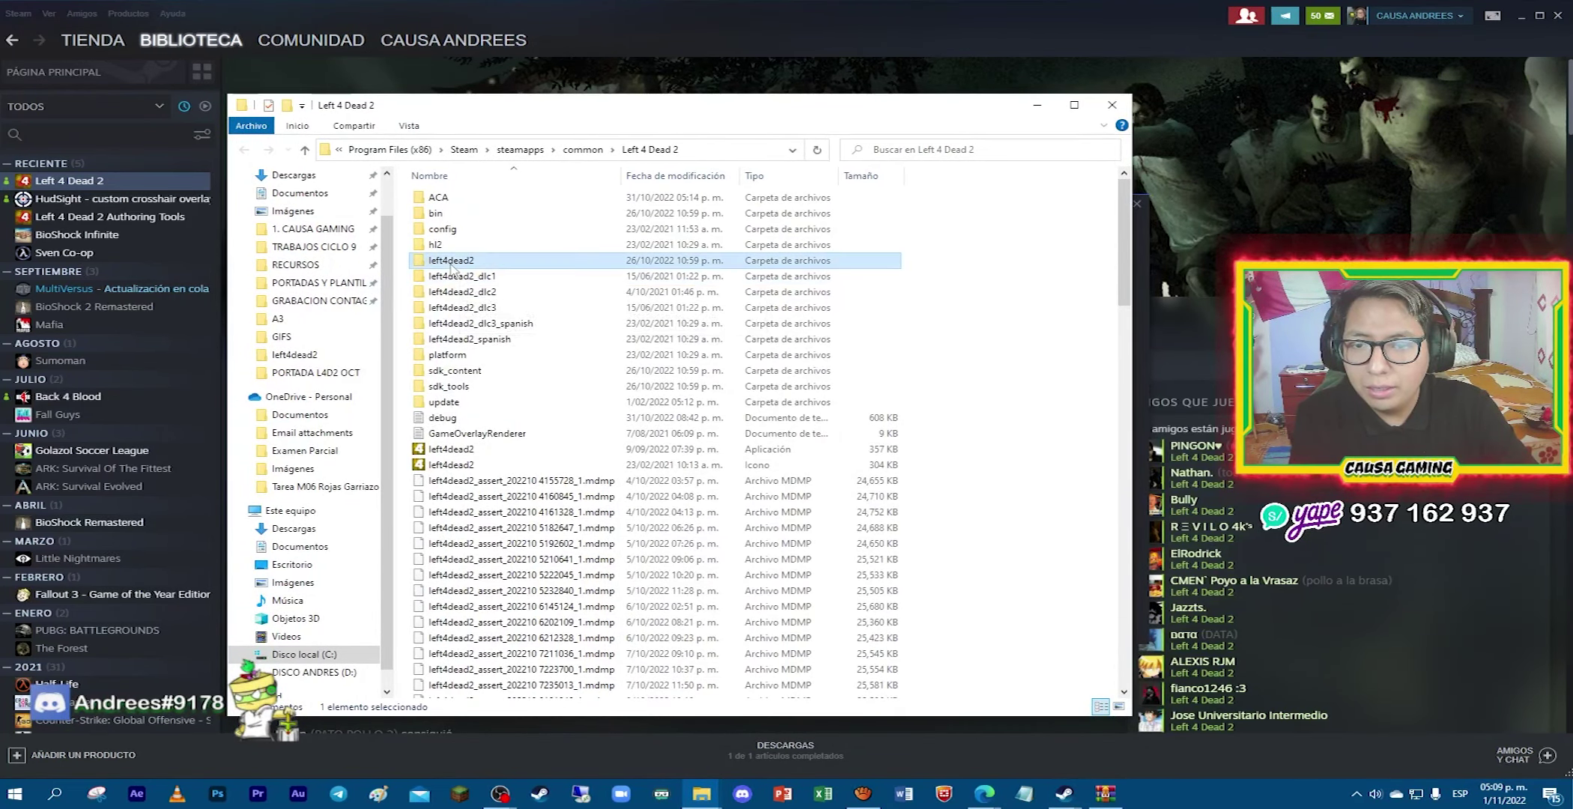
{"action": "double_click", "coordinate": [452, 261]}
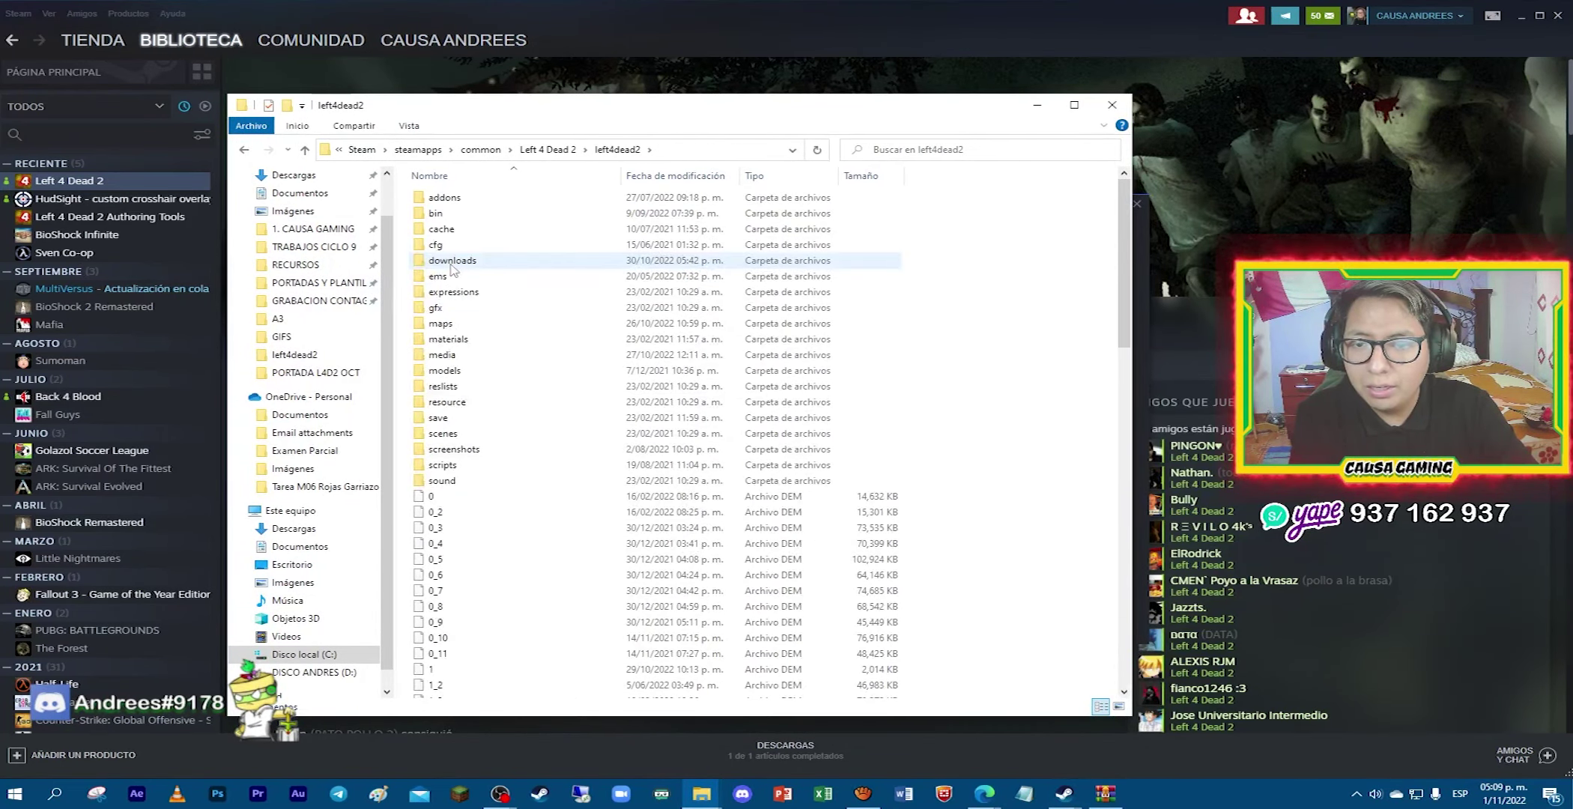
{"action": "double_click", "coordinate": [454, 354]}
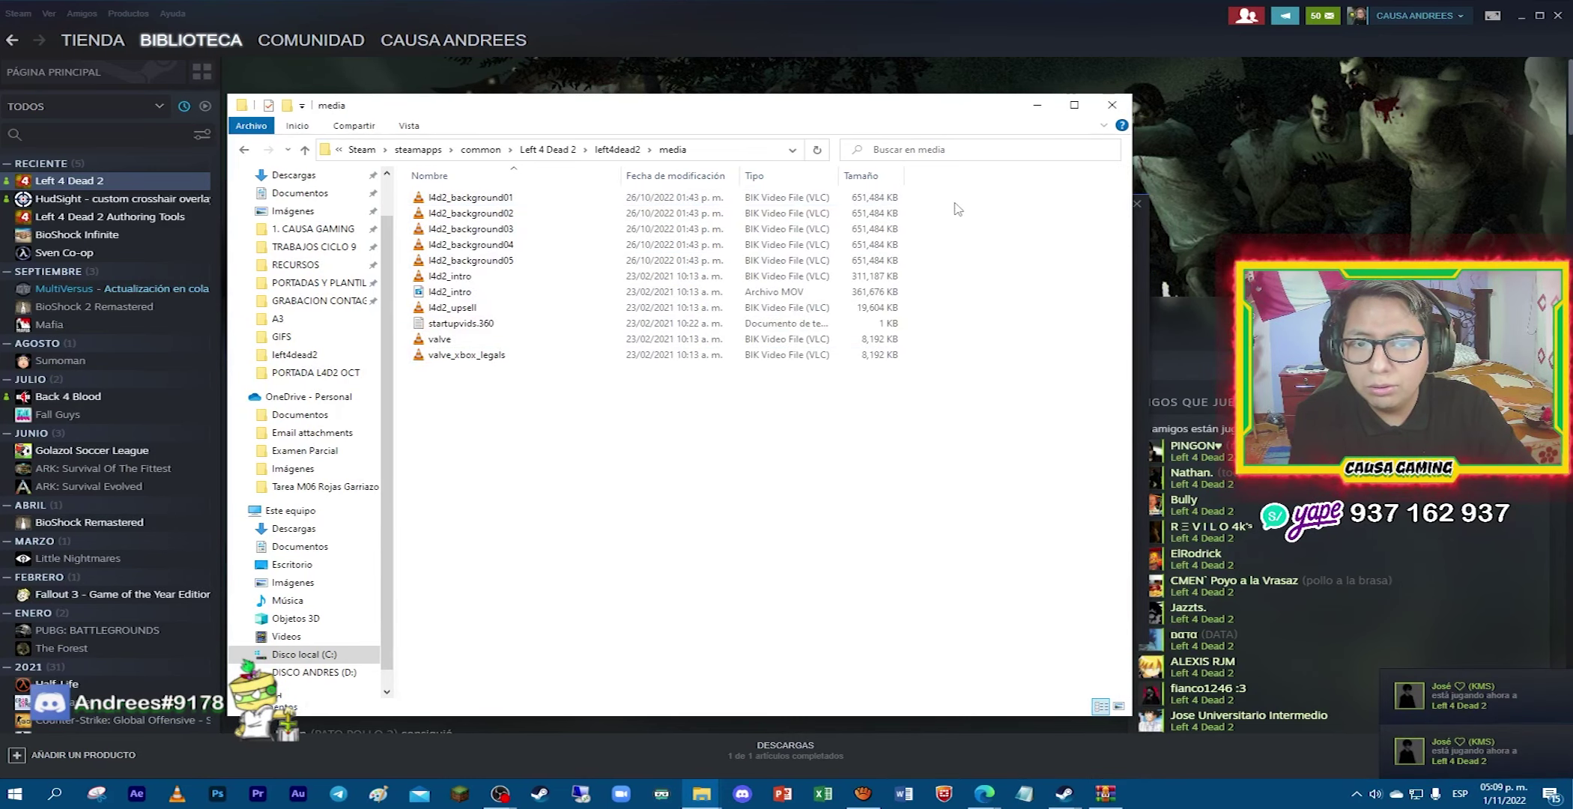
{"action": "left_click_drag", "start_coordinate": [956, 203], "coordinate": [462, 276]}
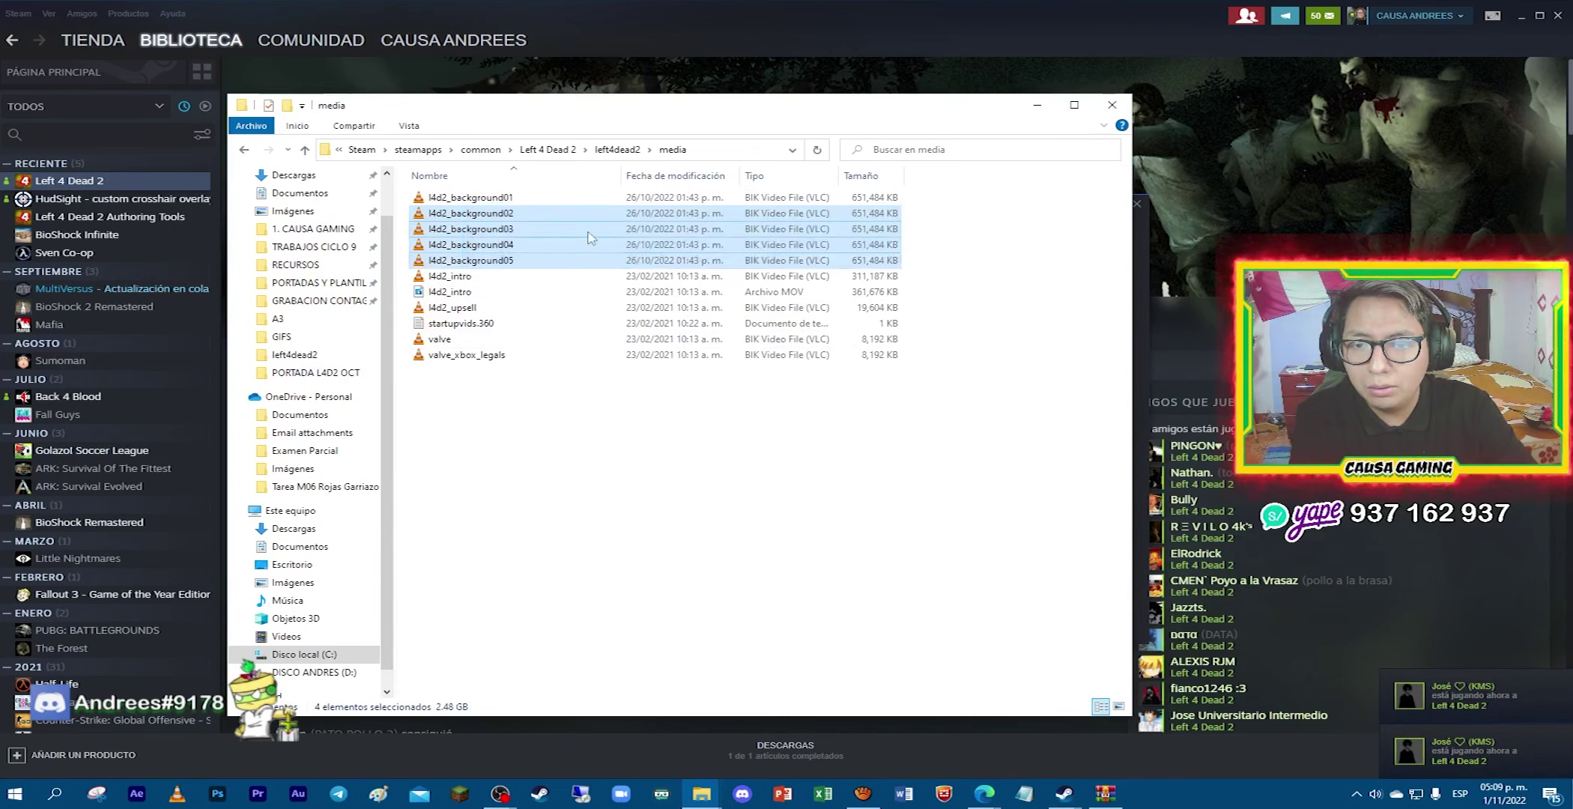
{"action": "left_click", "coordinate": [944, 209]}
{"action": "left_click_drag", "start_coordinate": [944, 209], "coordinate": [453, 274]}
Minimize the media folder and Steam windows, and open the BACK L4D2 folder from the desktop.
{"action": "left_click", "coordinate": [1037, 105]}
{"action": "left_click", "coordinate": [1521, 15]}
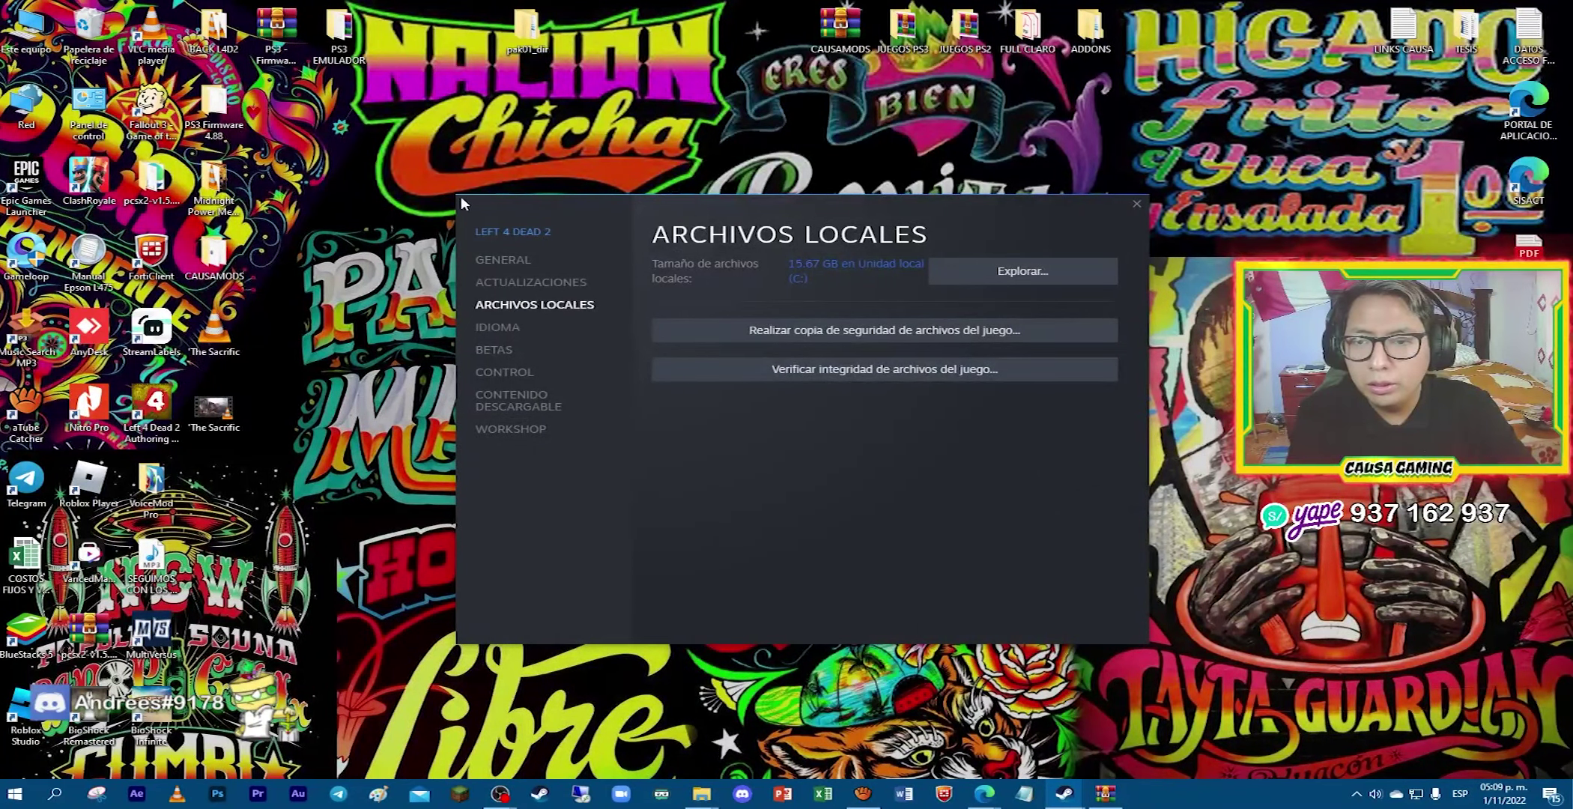
{"action": "left_click_drag", "start_coordinate": [462, 203], "coordinate": [749, 218]}
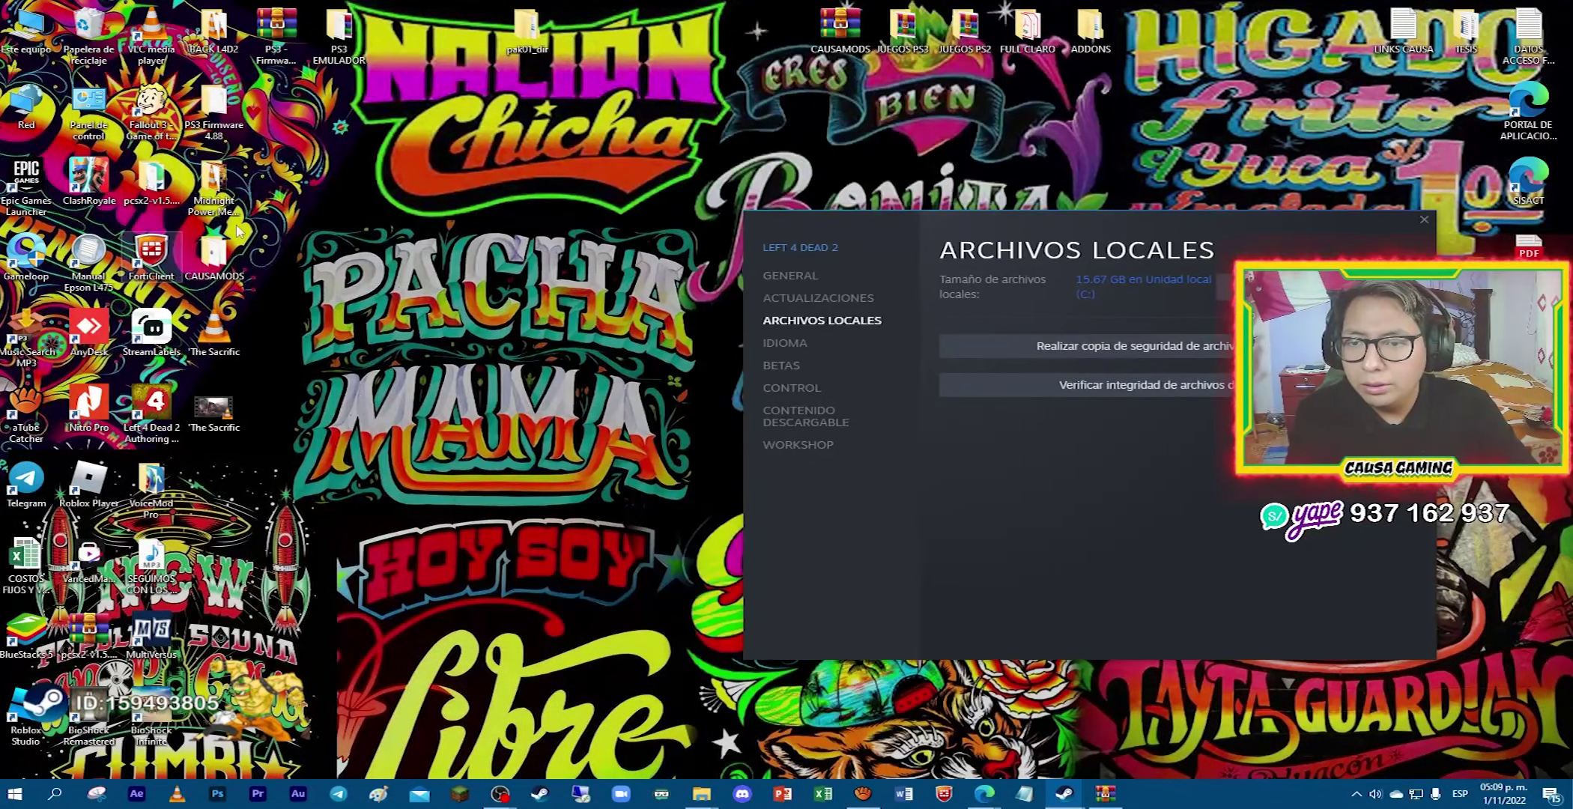
{"action": "double_click", "coordinate": [210, 28]}
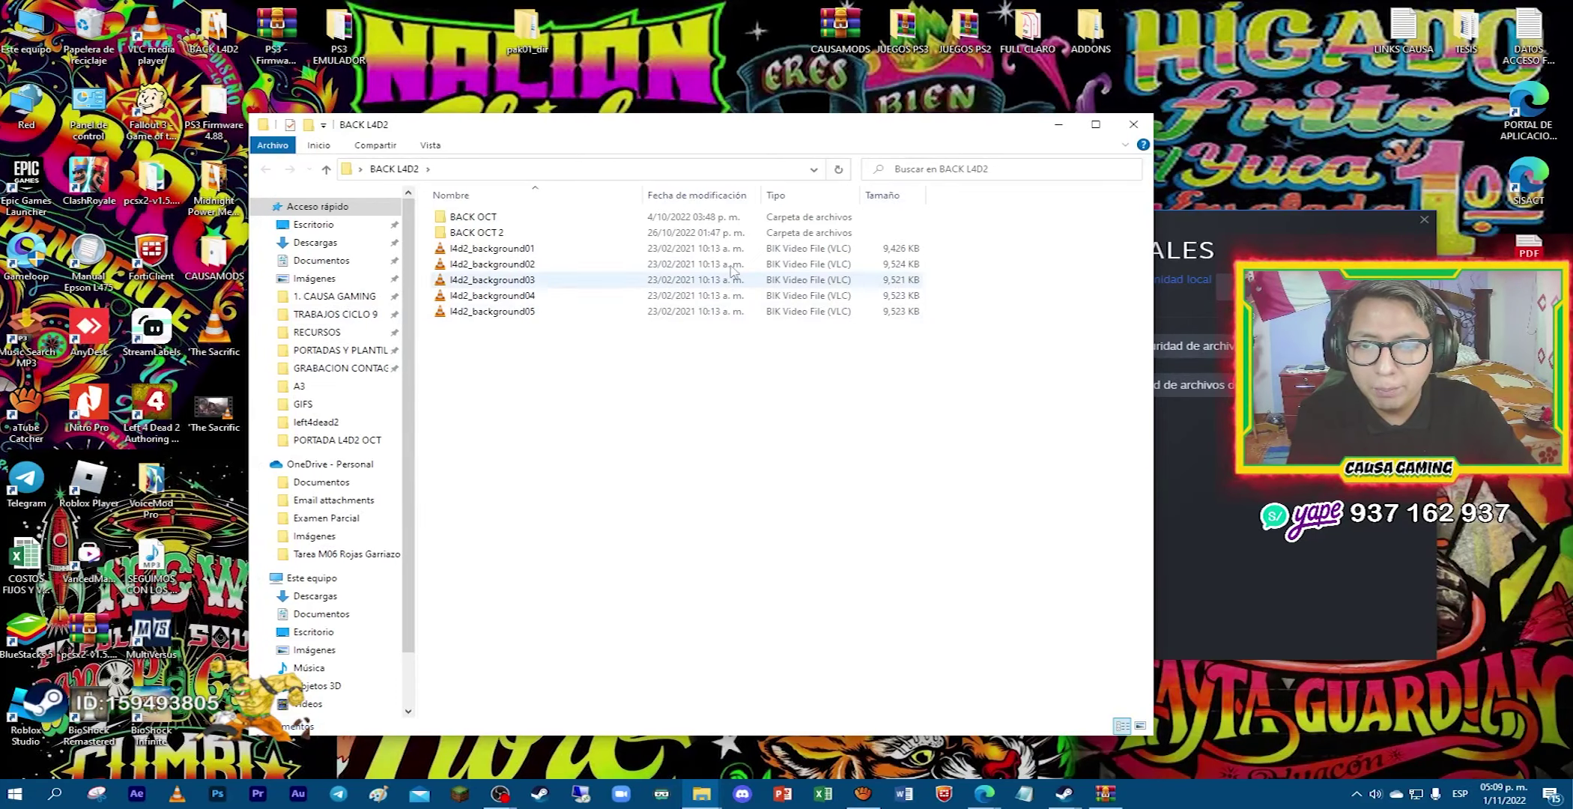
{"action": "left_click_drag", "start_coordinate": [514, 127], "coordinate": [681, 90]}
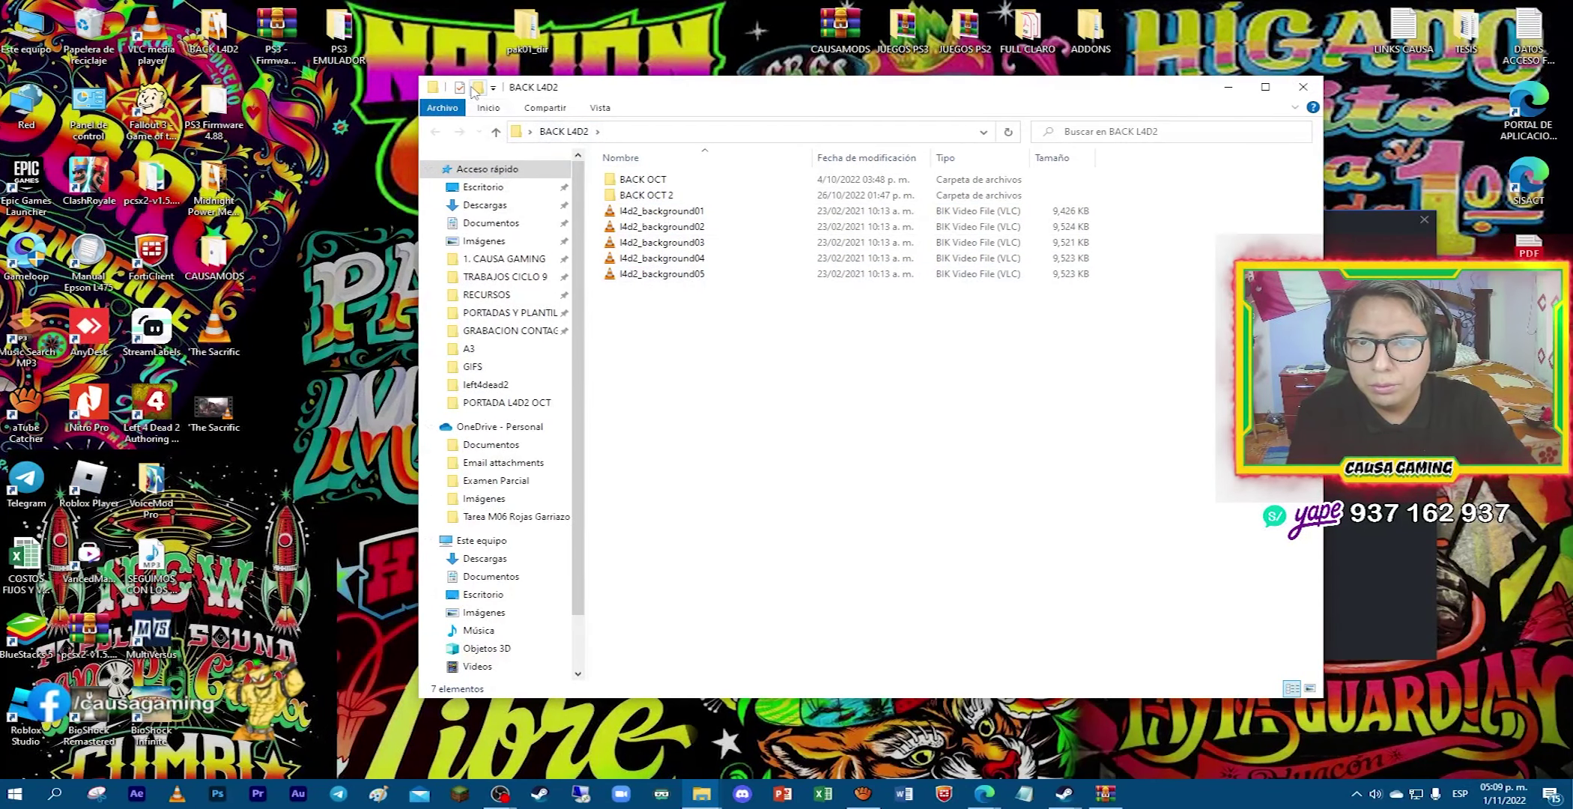
Create a folder named AÑAÑON inside BACK L4D2 and open it.
{"action": "key", "text": "ctrl+shift+n"}
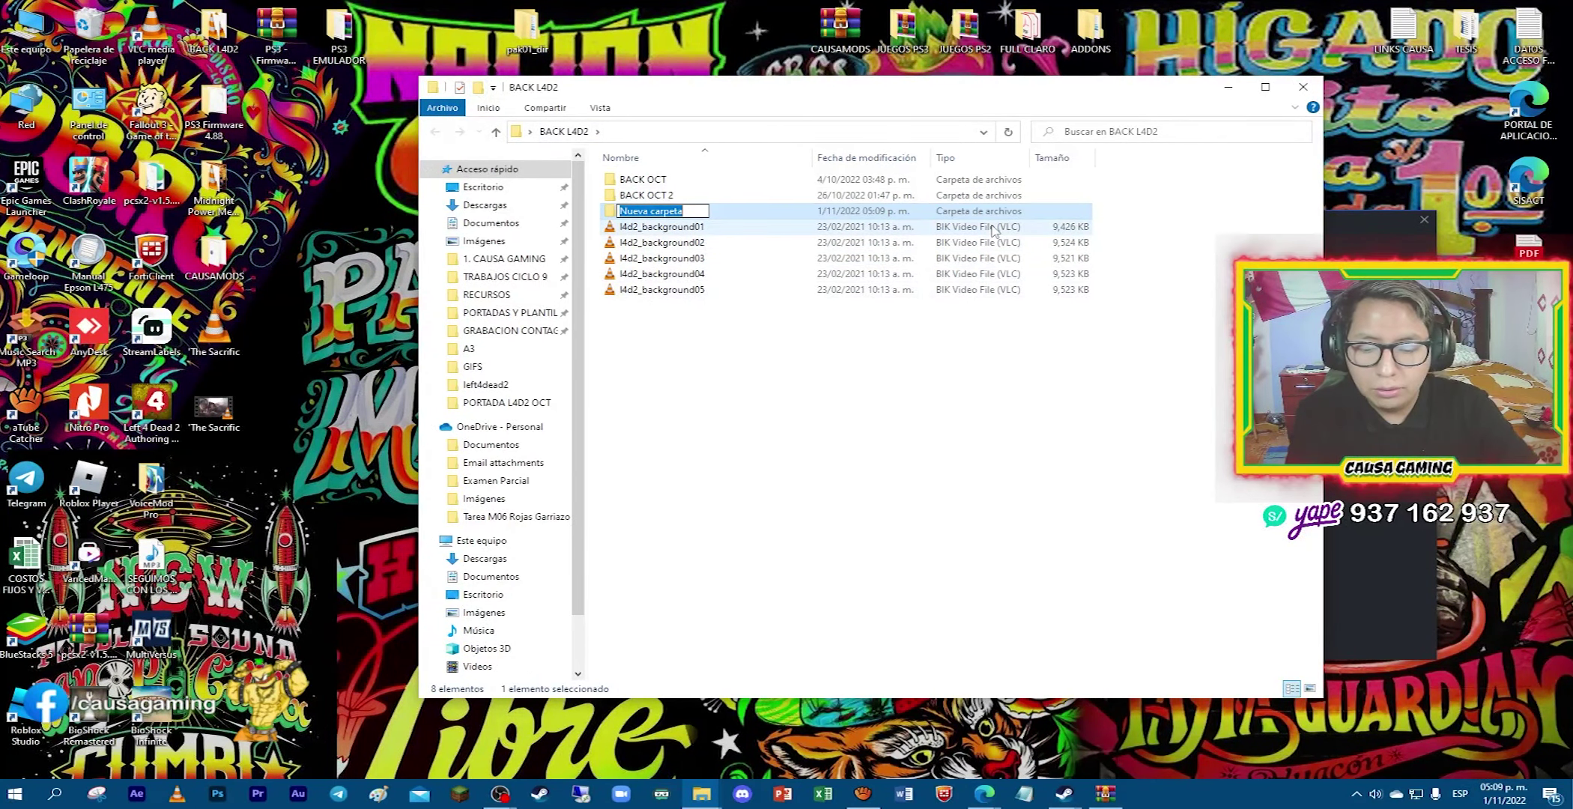
{"action": "type", "text": "AÑAÑON"}
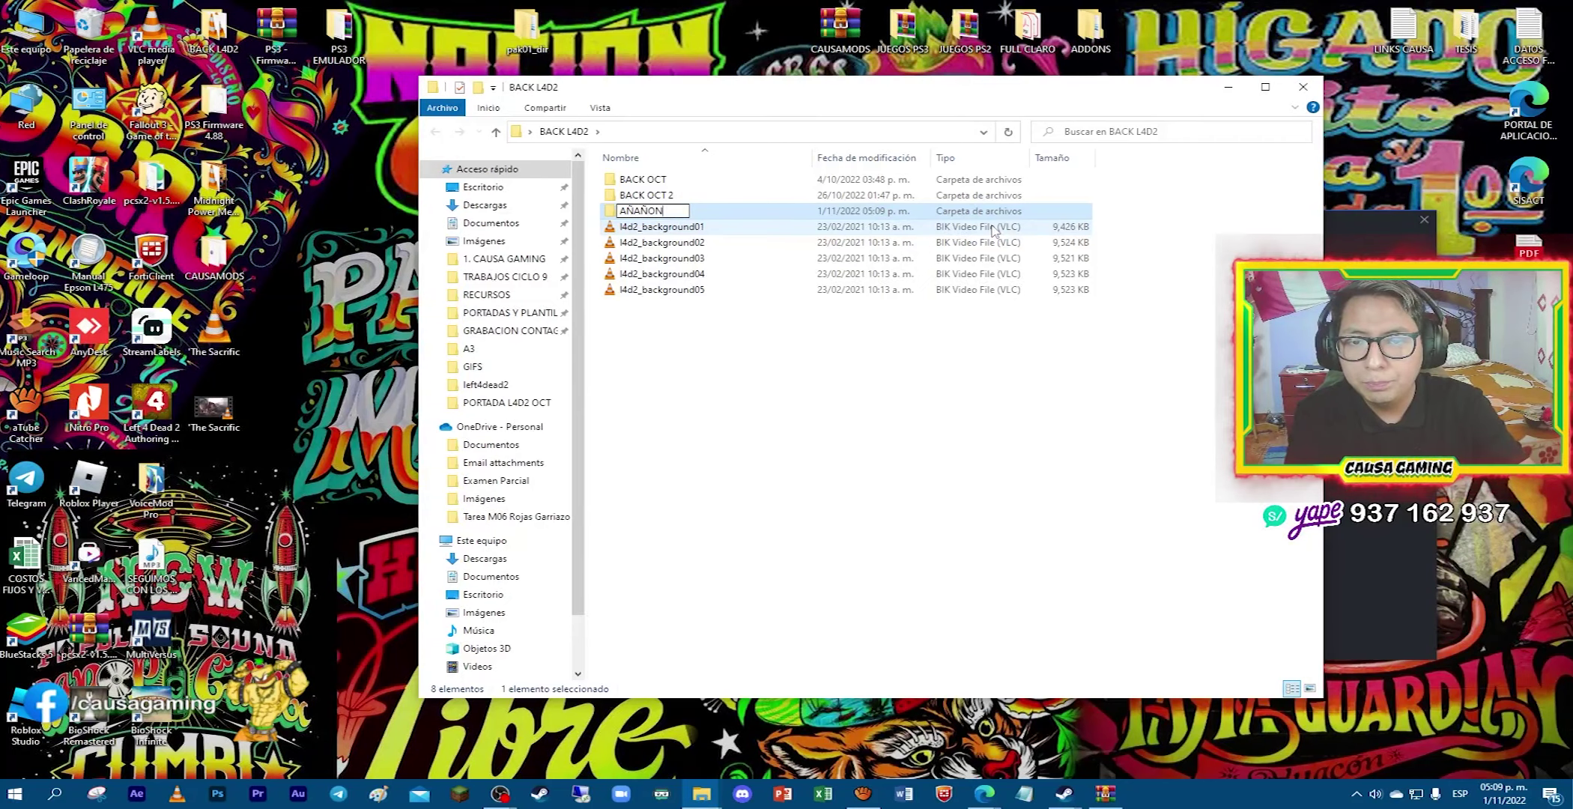
{"action": "key", "text": "Return"}
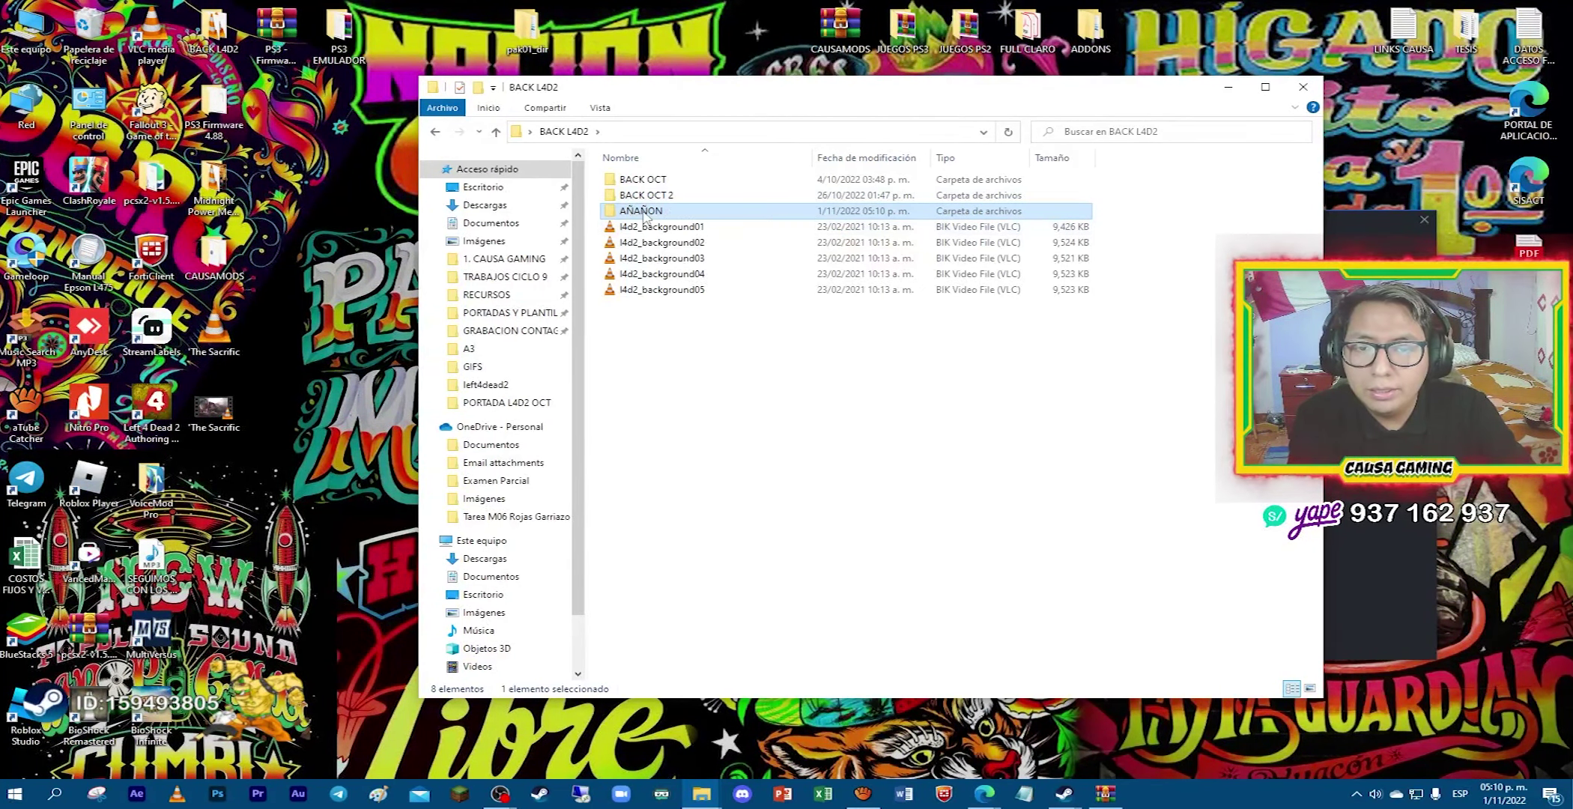
{"action": "double_click", "coordinate": [629, 209]}
Move the "The Sacrific" BIK video from the desktop into the AÑAÑON folder and make four copies of it there.
{"action": "left_click_drag", "start_coordinate": [216, 329], "coordinate": [756, 209]}
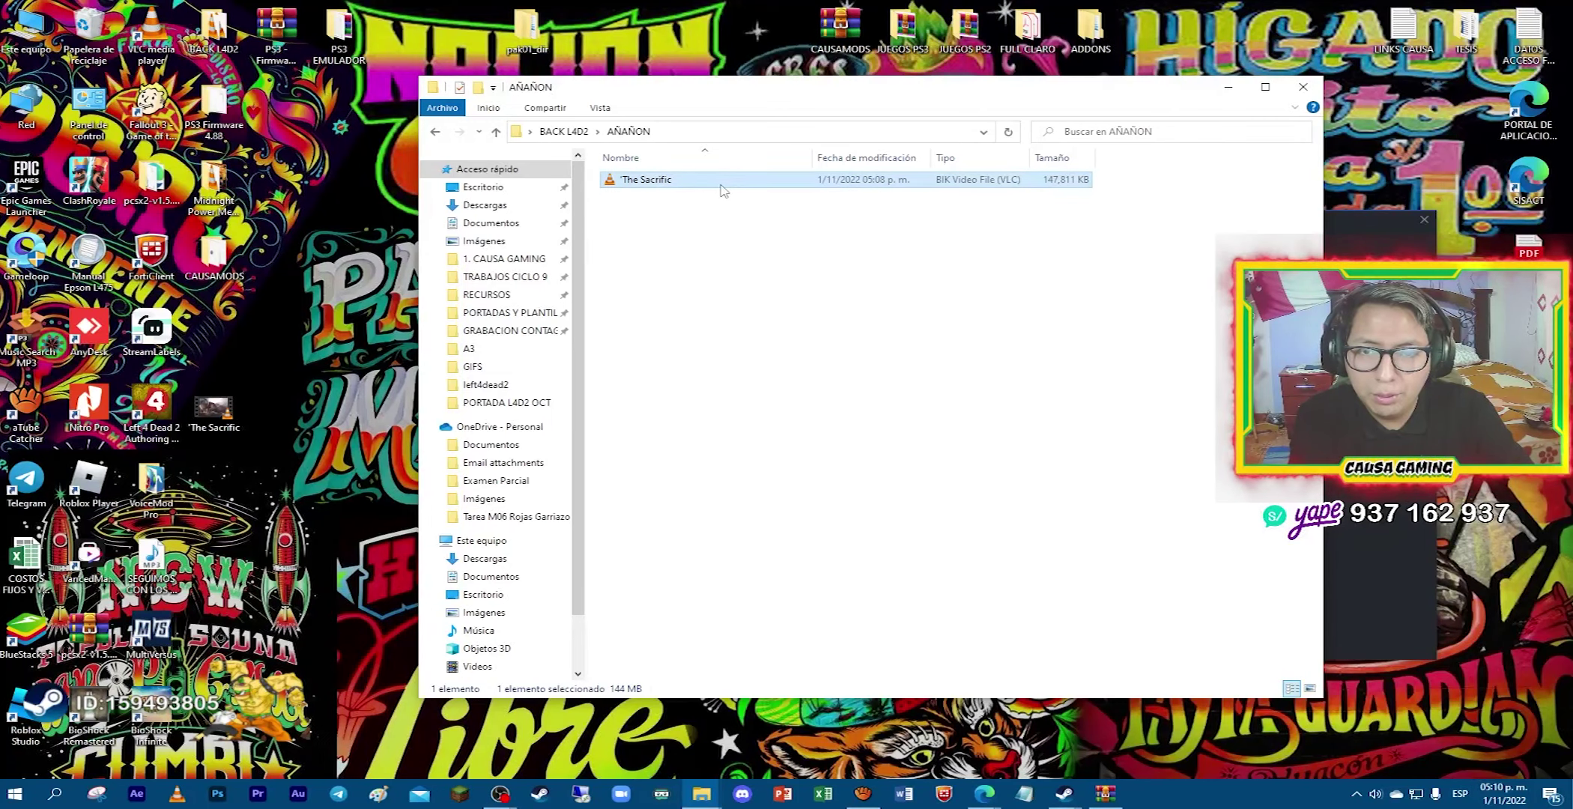
{"action": "key", "text": "ctrl+v"}
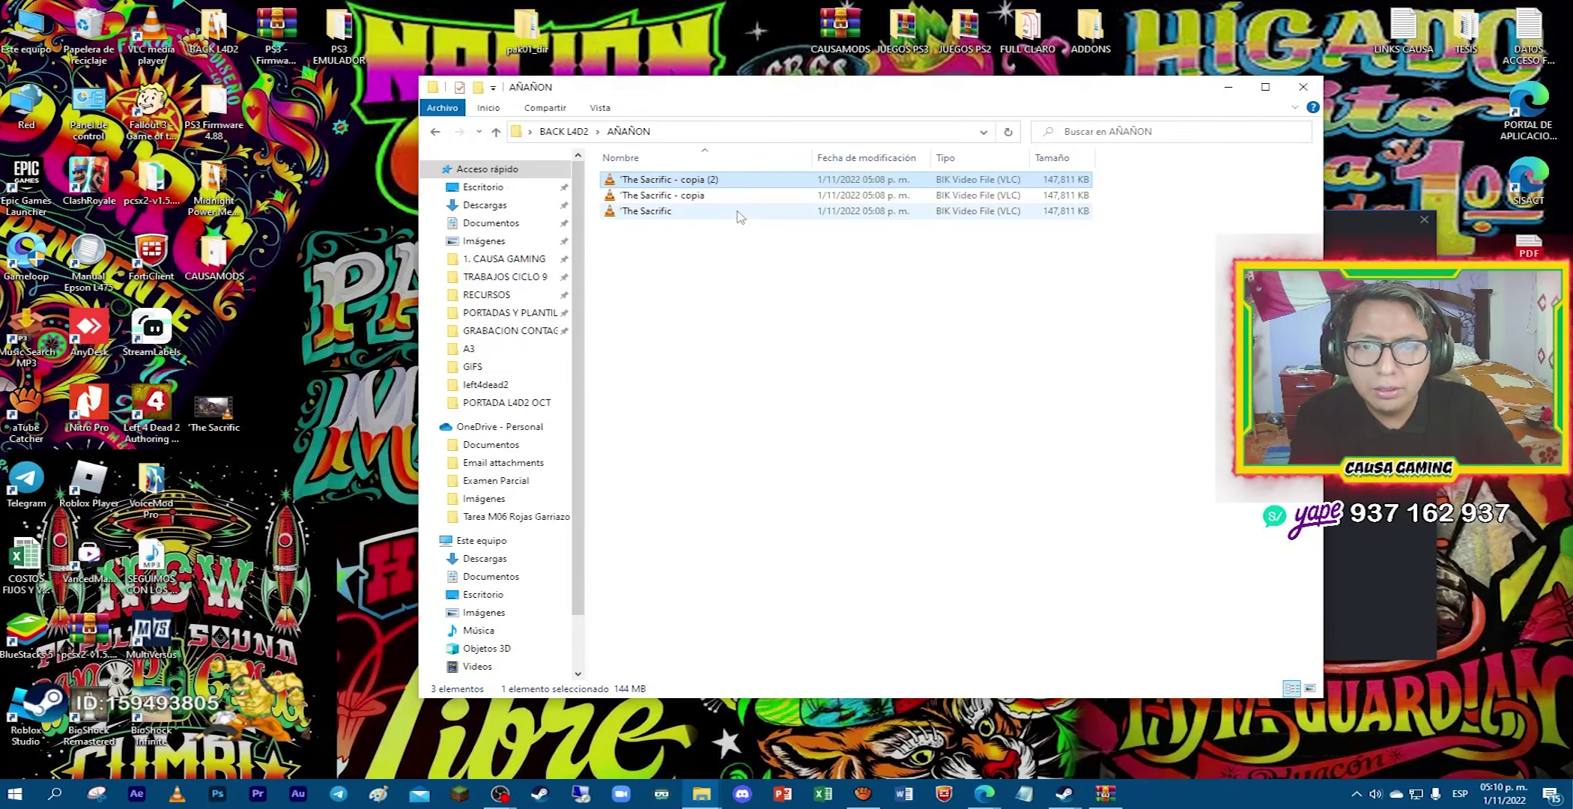
{"action": "key", "text": "ctrl+v"}
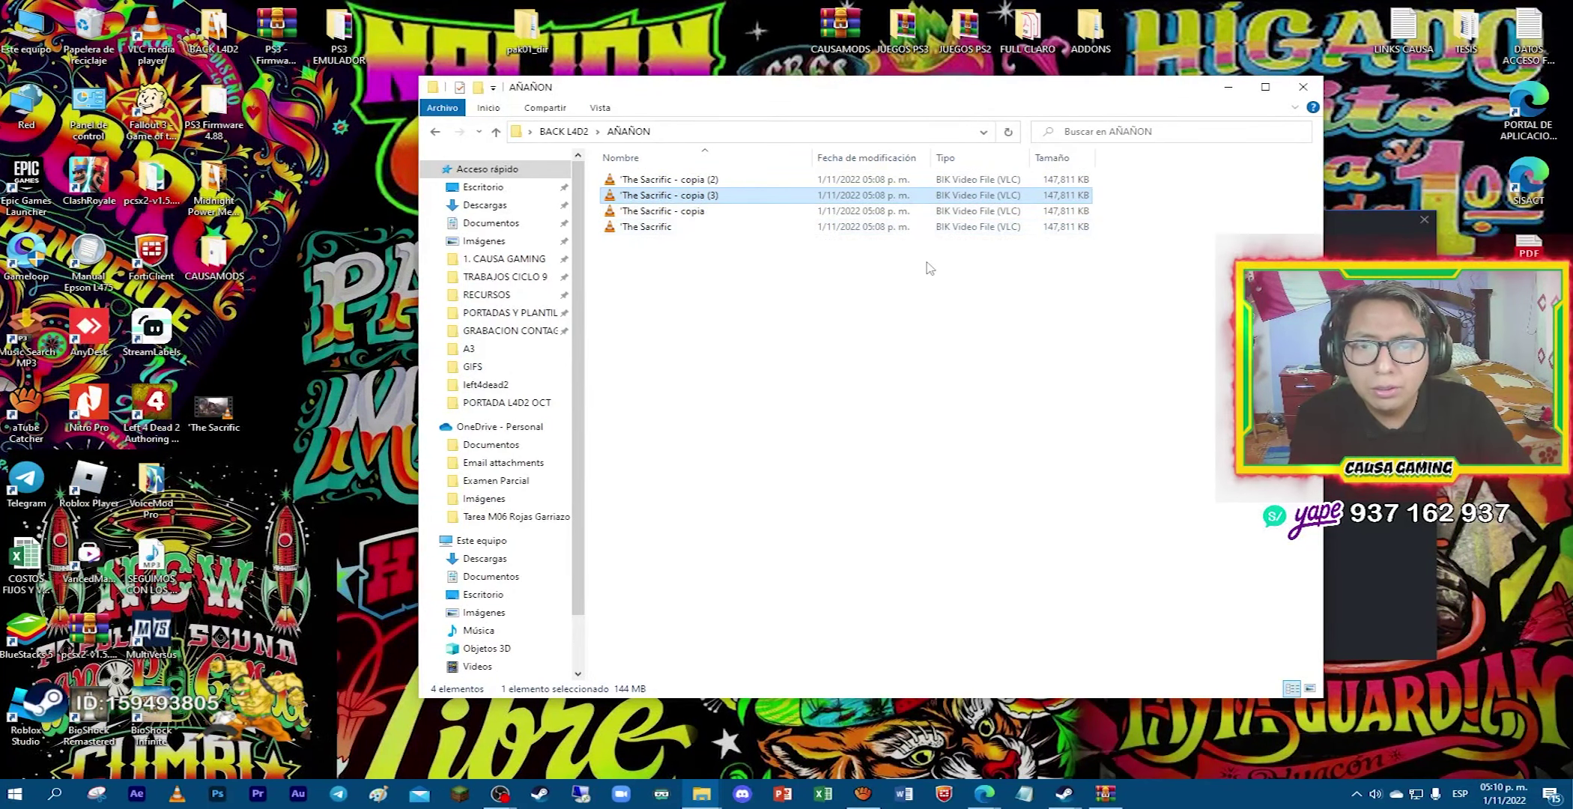
{"action": "key", "text": "ctrl+v"}
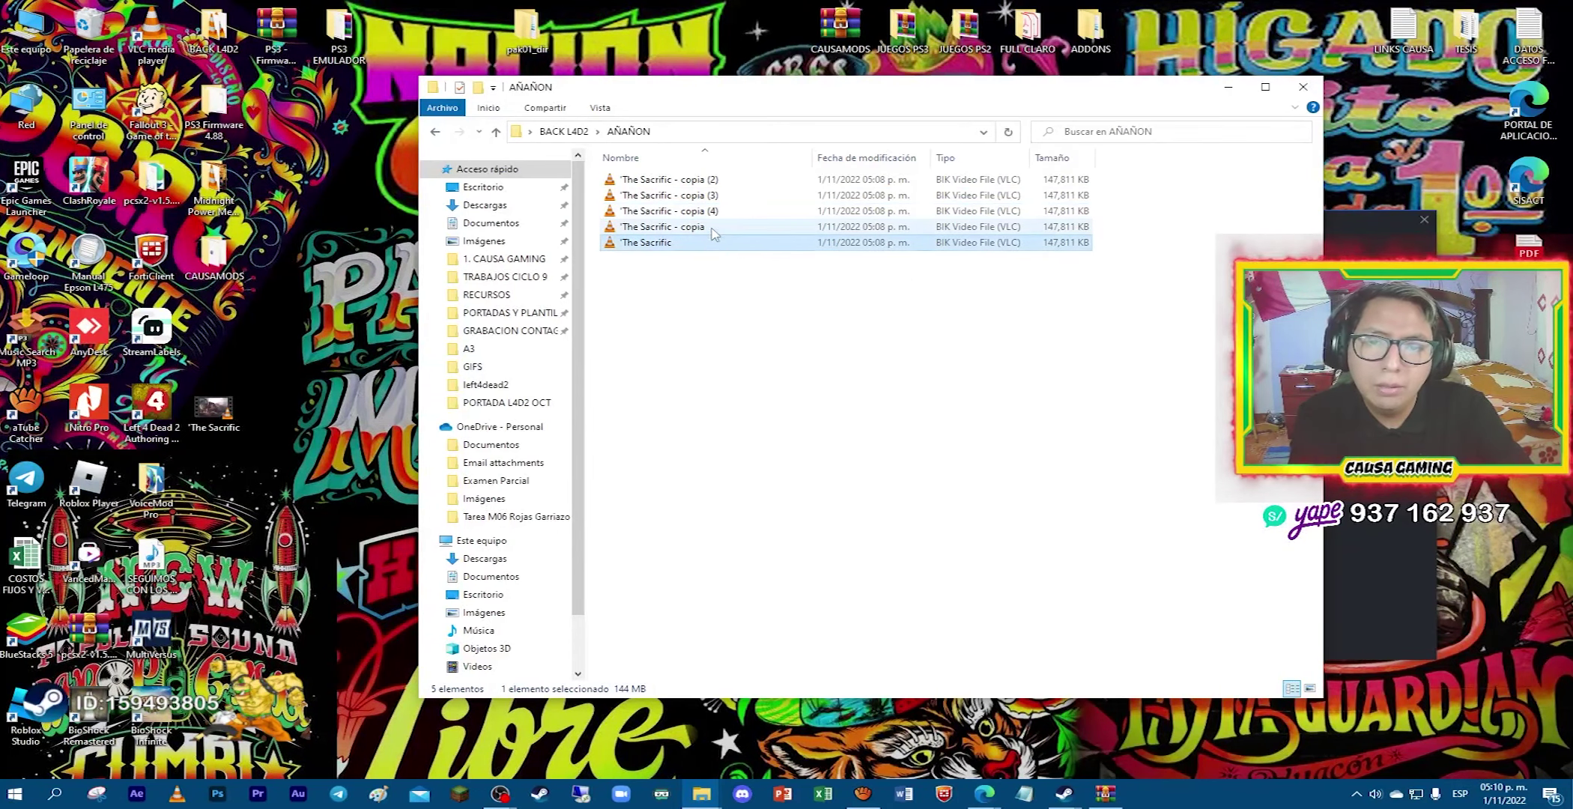
{"action": "left_click", "coordinate": [738, 195]}
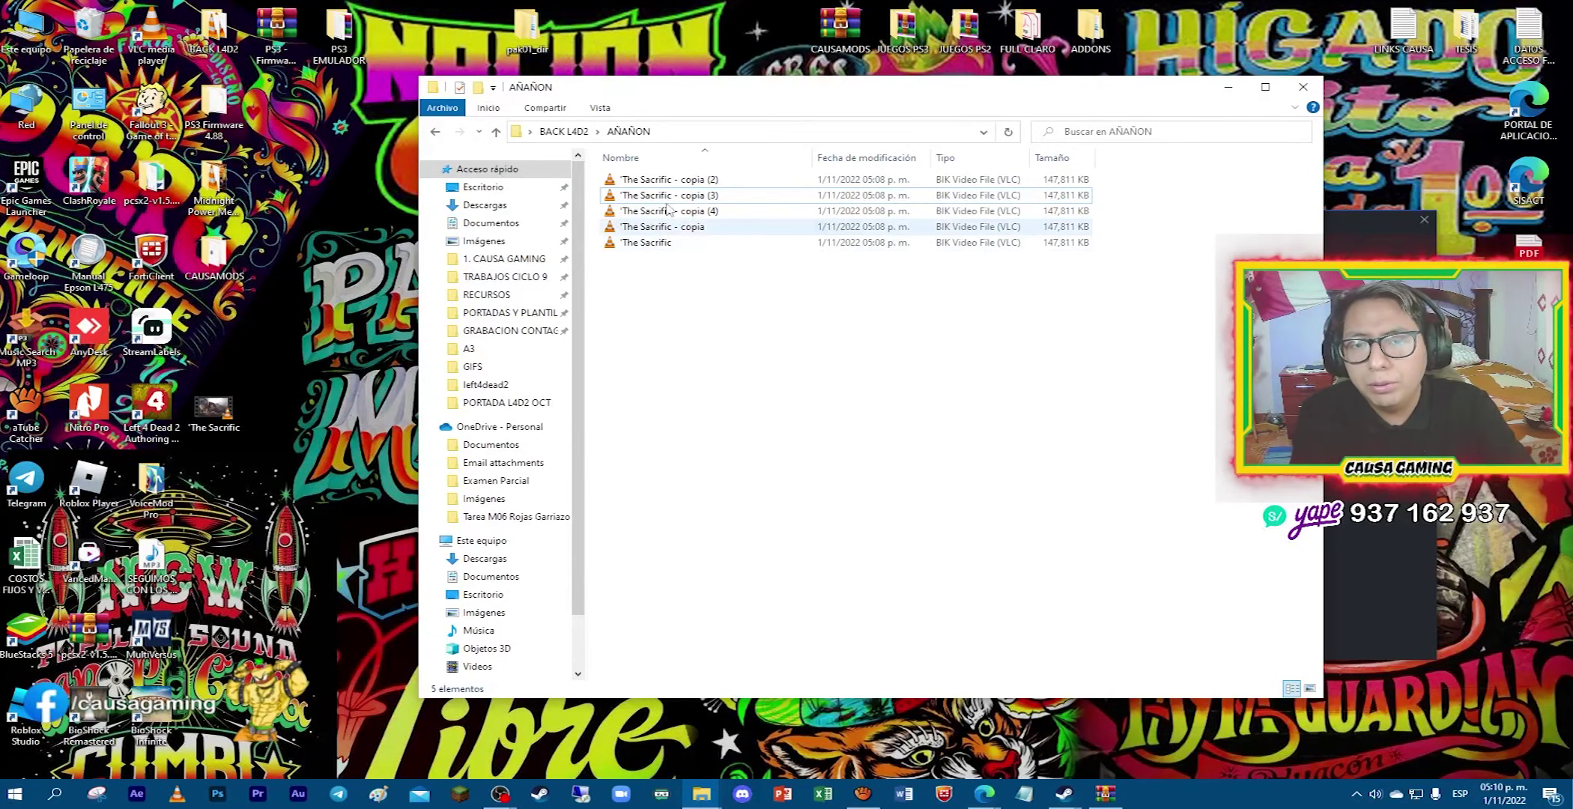
Go back to the BACK L4D2 folder and copy the file name l4d2_background01.
{"action": "left_click", "coordinate": [579, 132]}
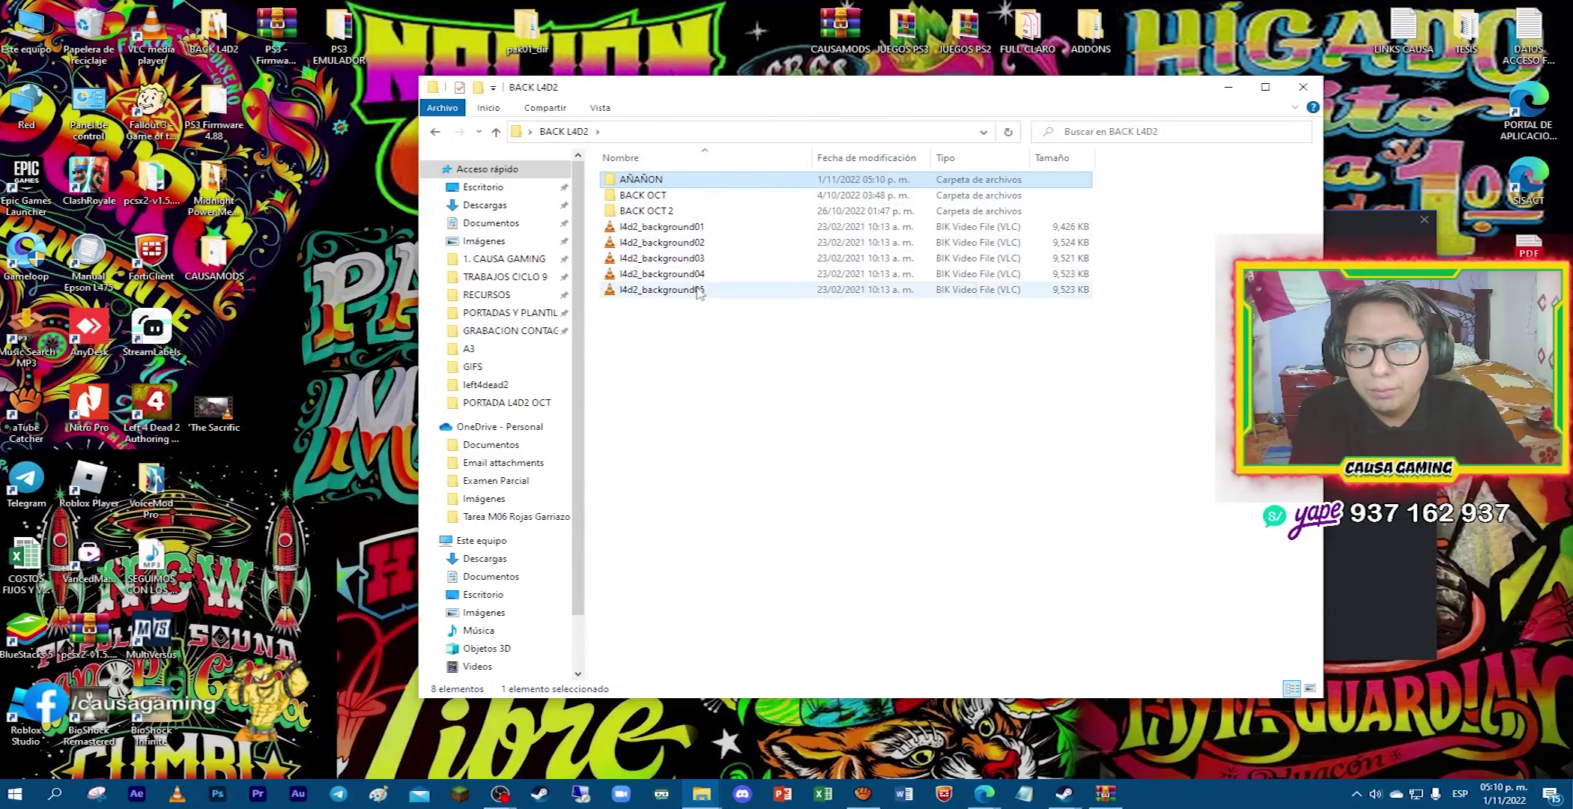
{"action": "left_click", "coordinate": [676, 228]}
{"action": "right_click", "coordinate": [691, 226]}
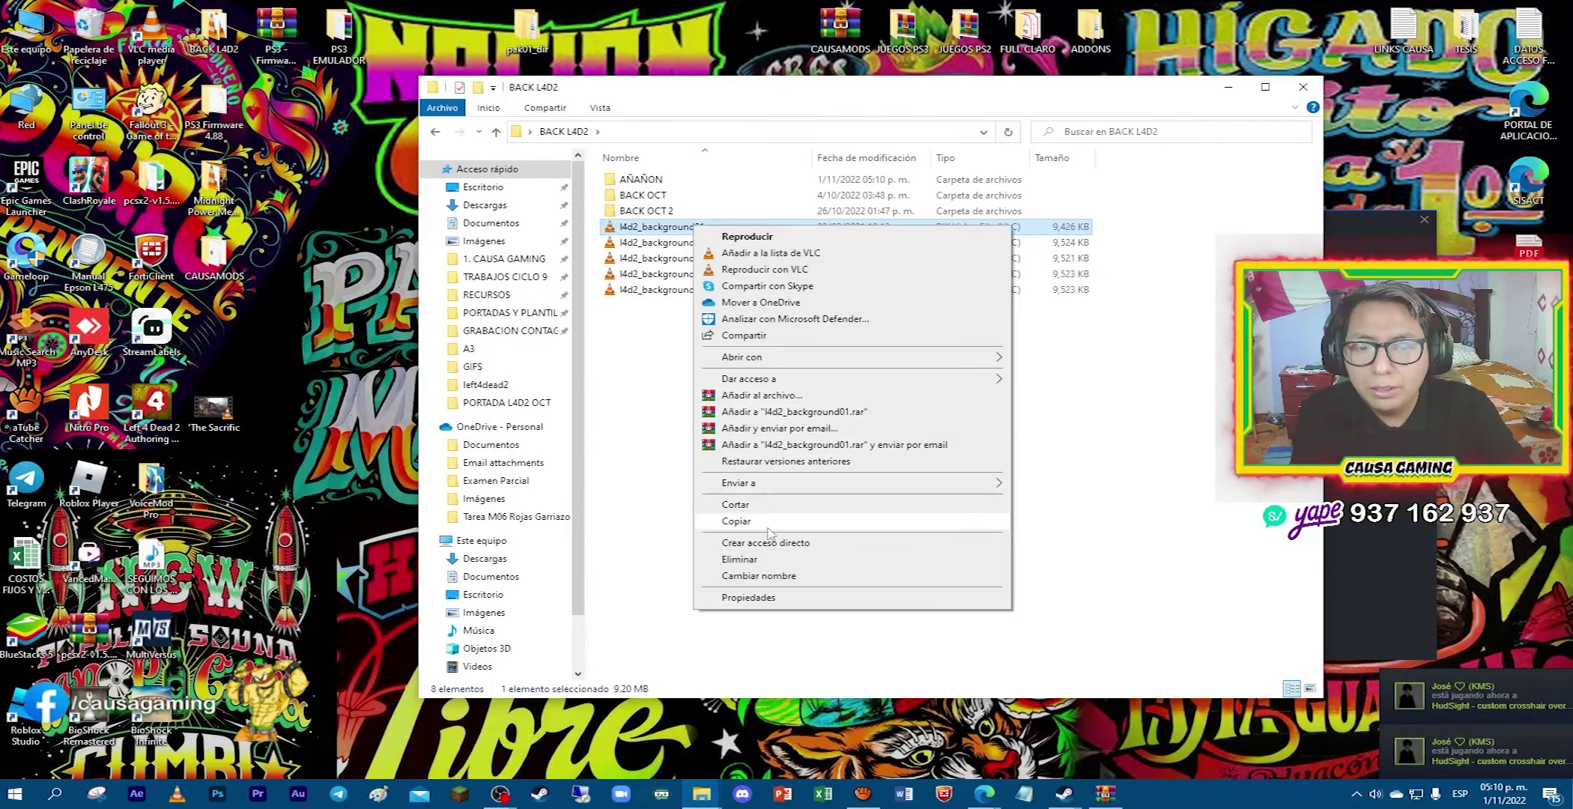
{"action": "left_click", "coordinate": [740, 575]}
{"action": "key", "text": "ctrl+c"}
Open the AÑAÑON folder and rename the original "The Sacrific" video as l4d2_background01.
{"action": "double_click", "coordinate": [640, 180]}
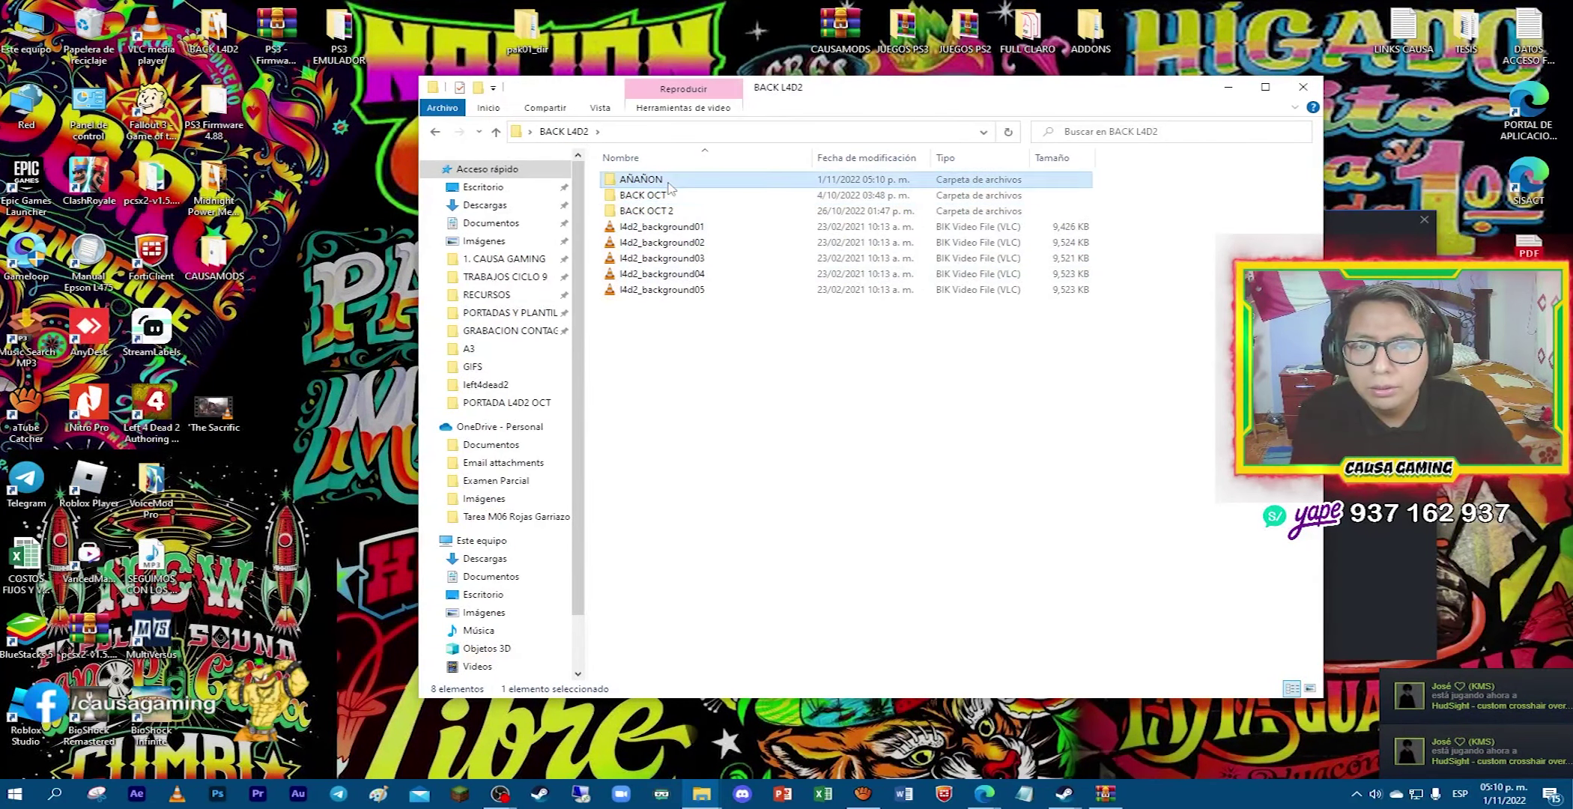
{"action": "right_click", "coordinate": [650, 242]}
{"action": "left_click", "coordinate": [716, 593]}
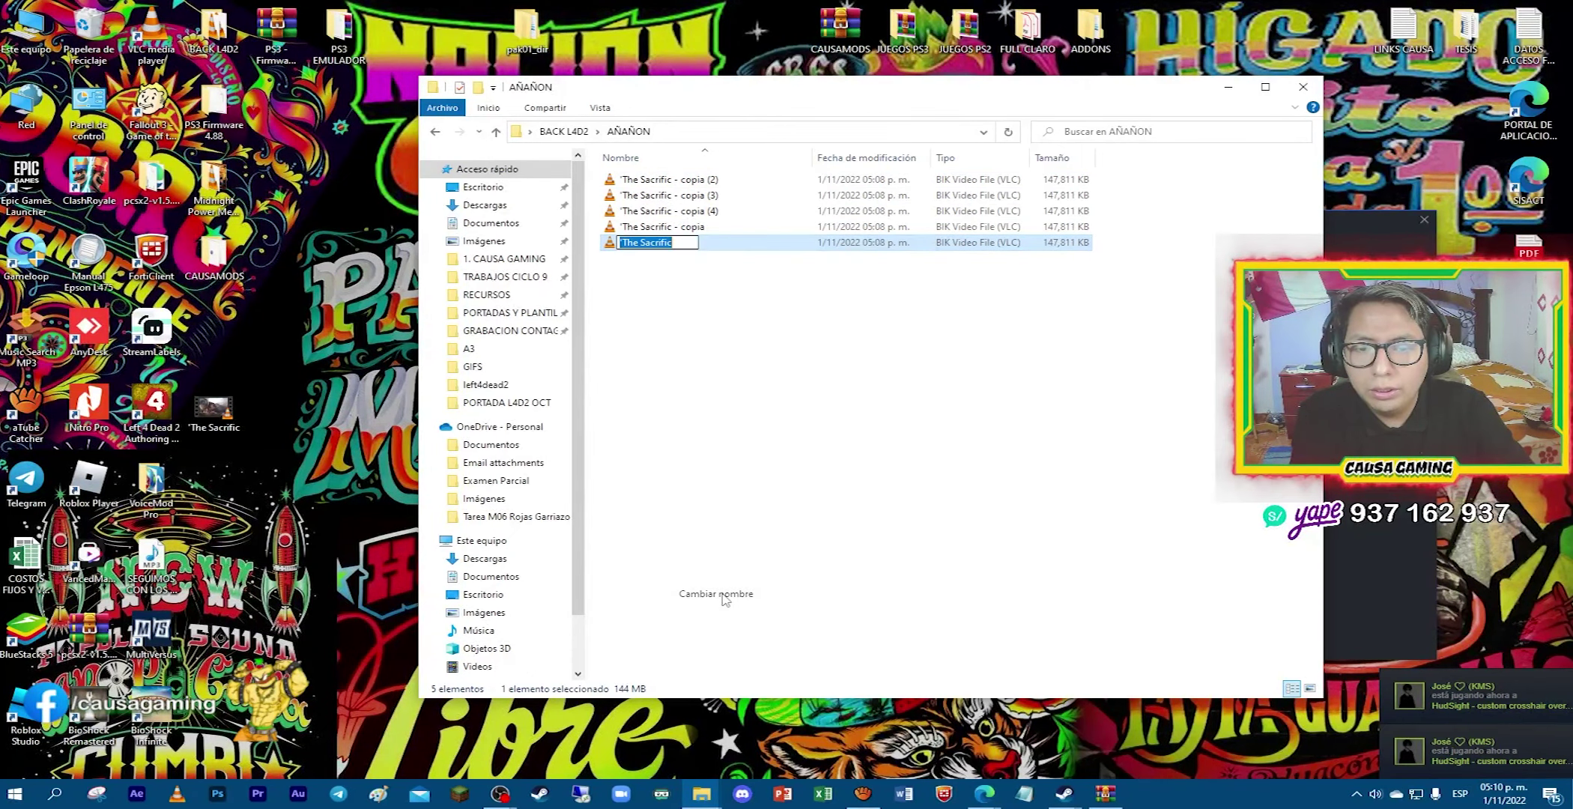
{"action": "key", "text": "ctrl+v"}
{"action": "key", "text": "ctrl+a"}
{"action": "key", "text": "ctrl+c"}
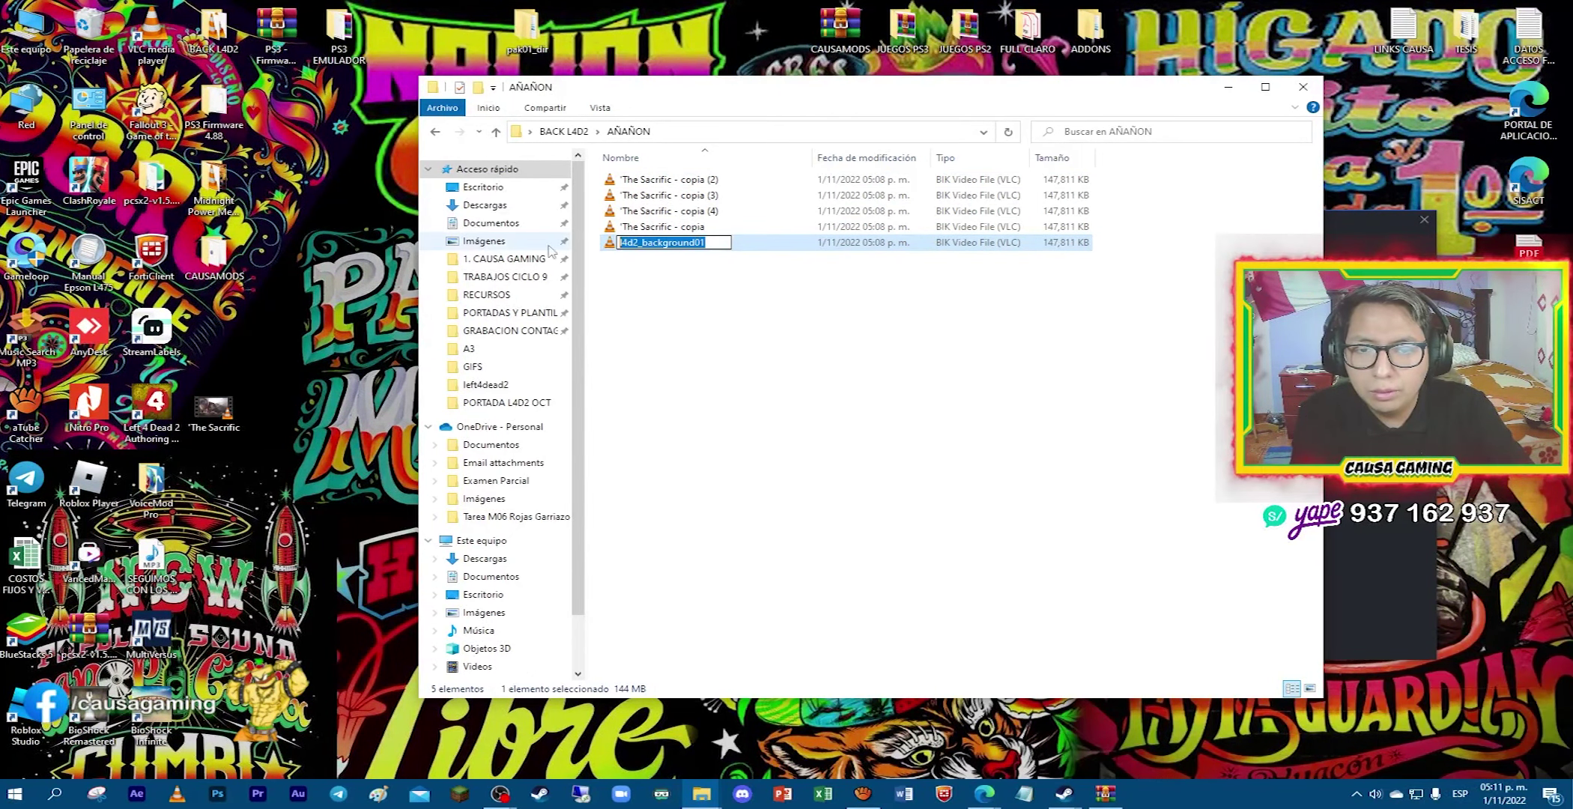
{"action": "key", "text": "BackSpace"}
{"action": "key", "text": "ctrl+z"}
{"action": "key", "text": "BackSpace"}
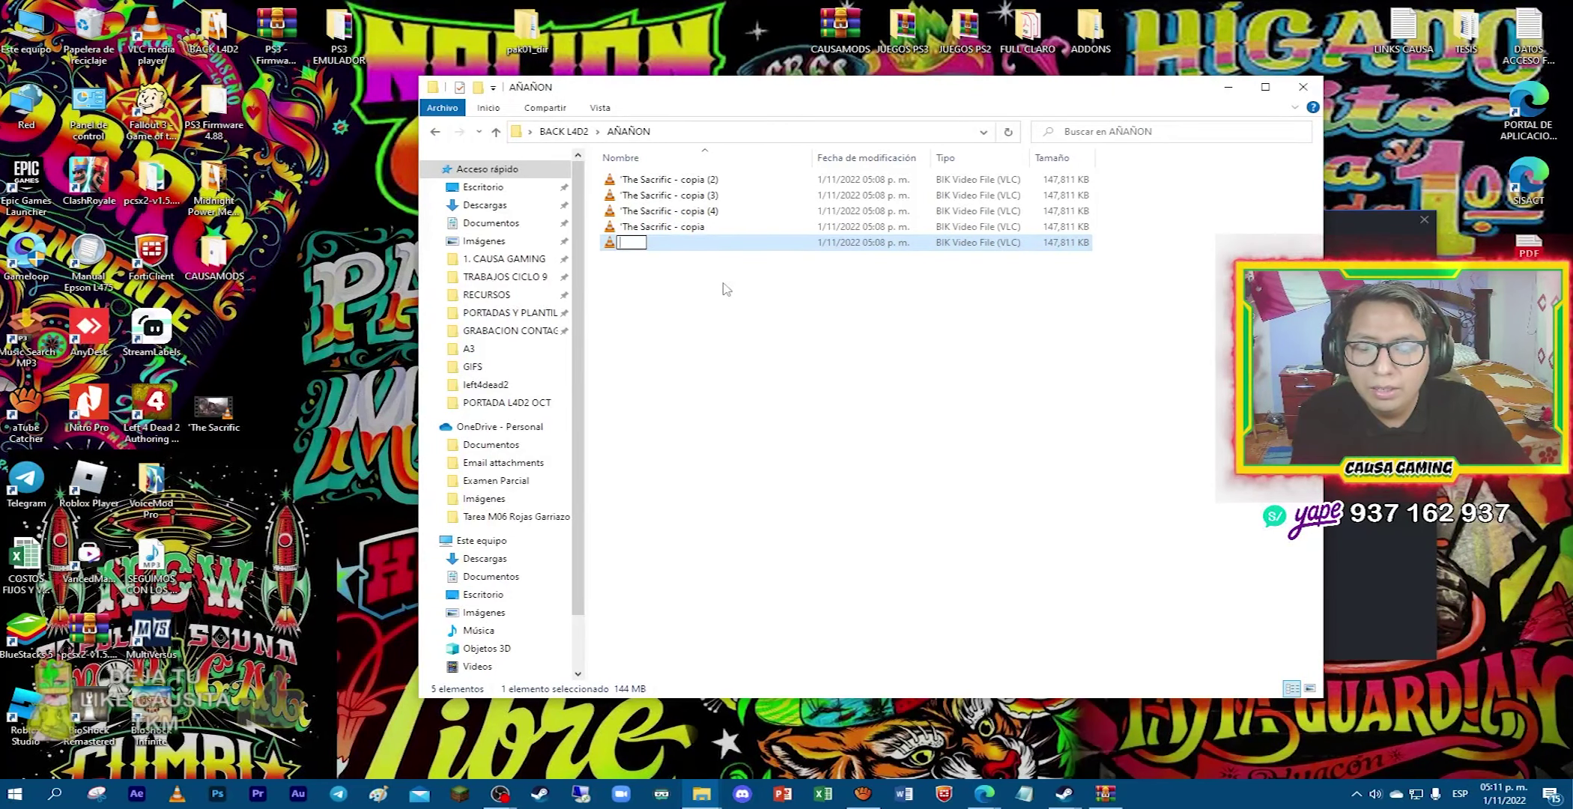
{"action": "key", "text": "ctrl+v"}
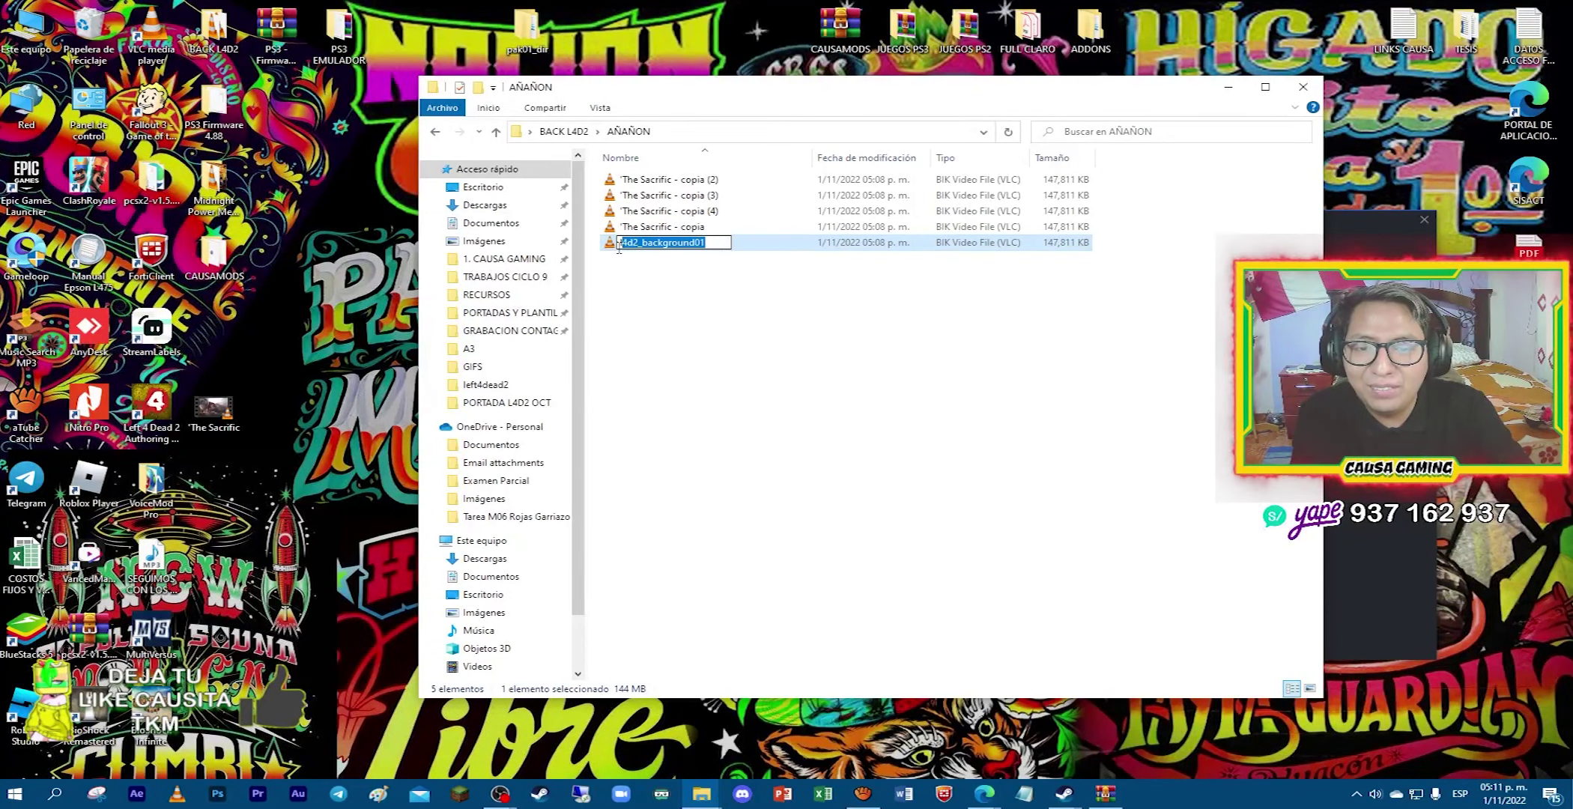
{"action": "left_click", "coordinate": [674, 285]}
Rename the "The Sacrific" copies (2) and (3) as l4d2_background02 and l4d2_background03.
{"action": "right_click", "coordinate": [666, 196]}
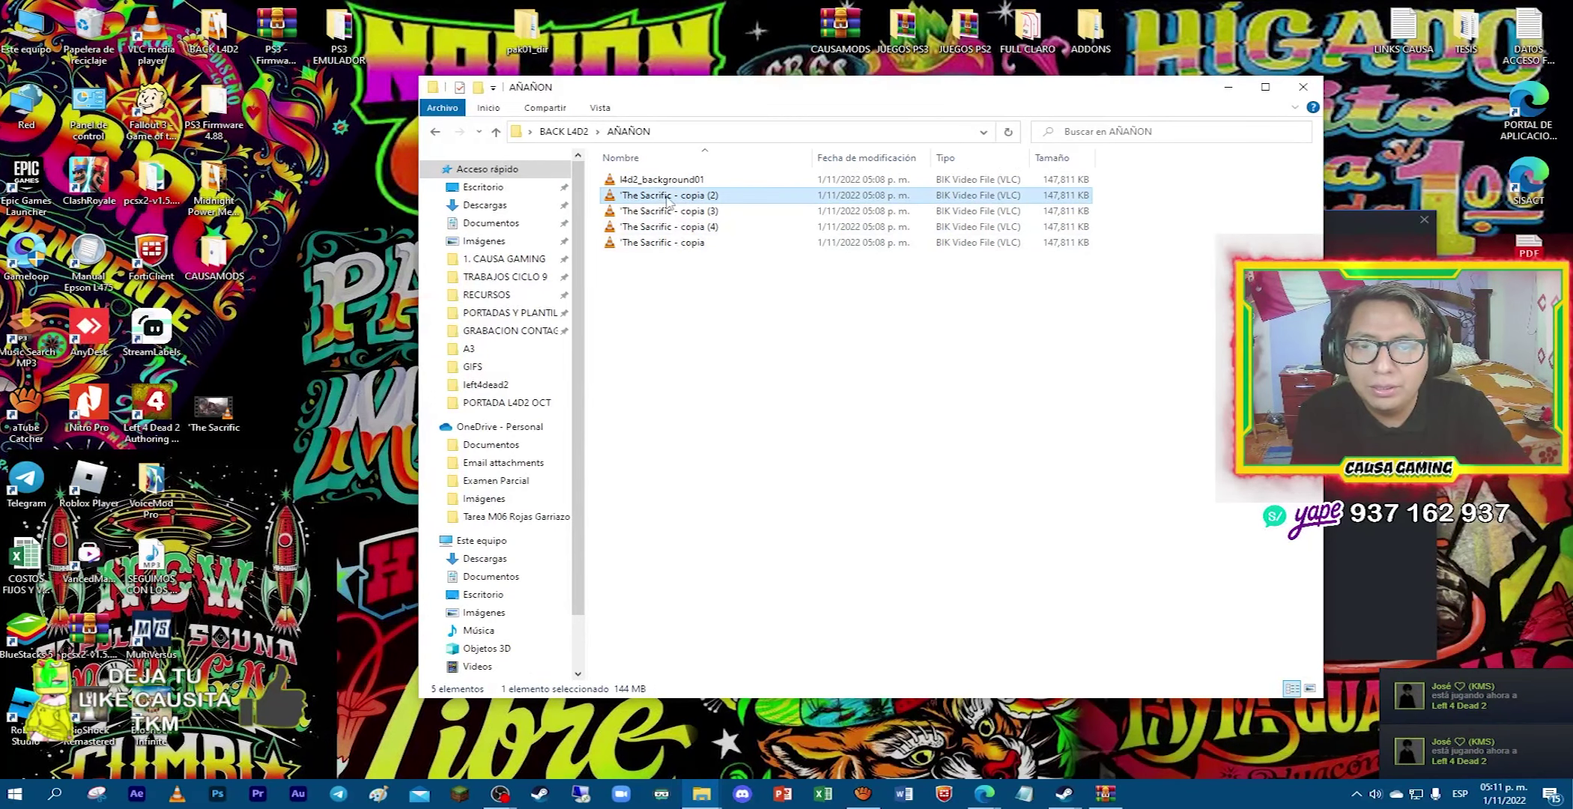
{"action": "left_click", "coordinate": [872, 545]}
{"action": "key", "text": "ctrl+v"}
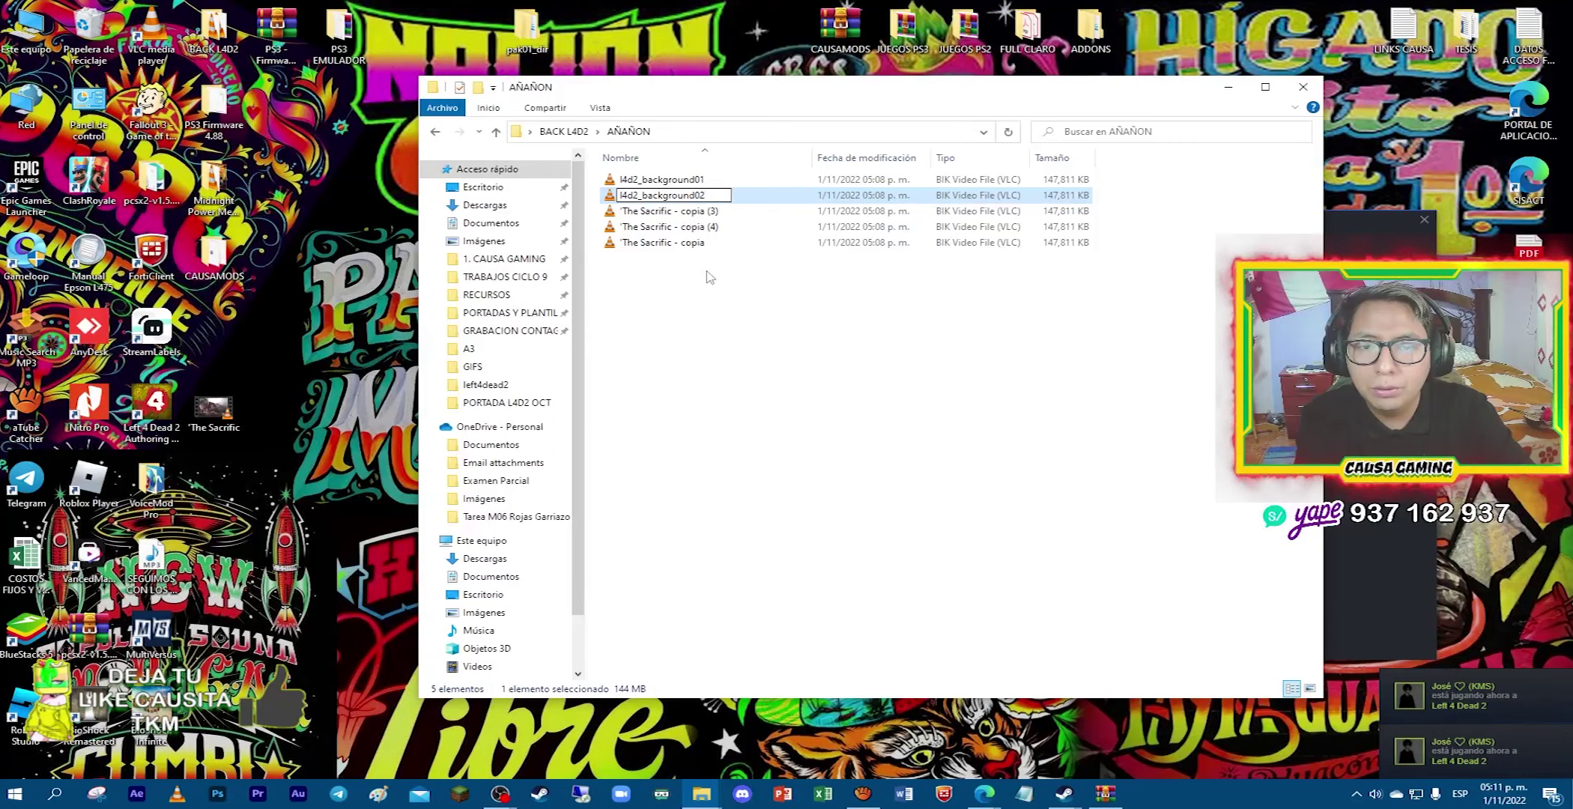
{"action": "right_click", "coordinate": [691, 212]}
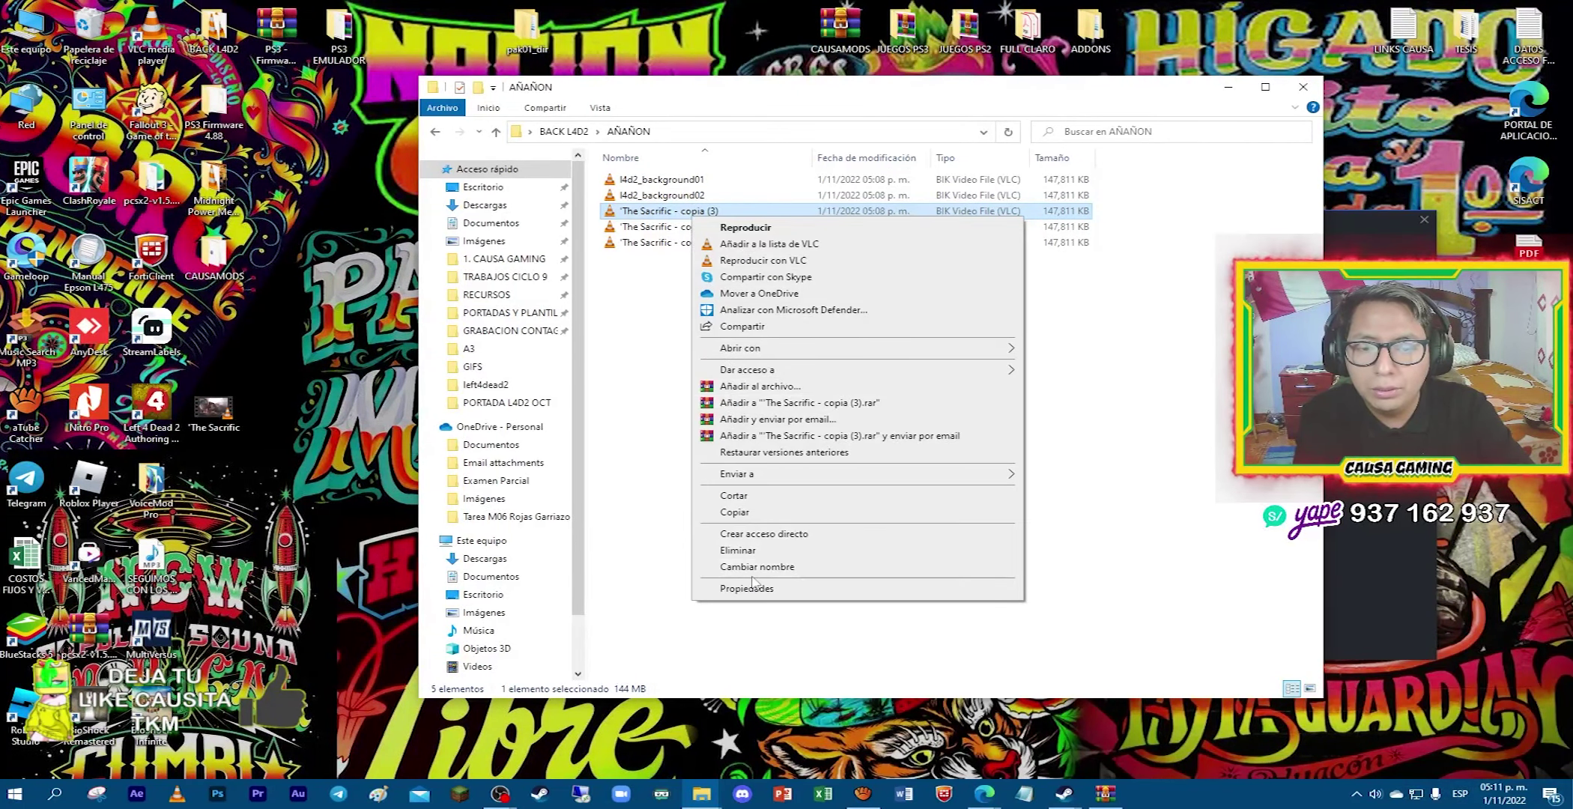
{"action": "left_click", "coordinate": [757, 567]}
{"action": "key", "text": "ctrl+v"}
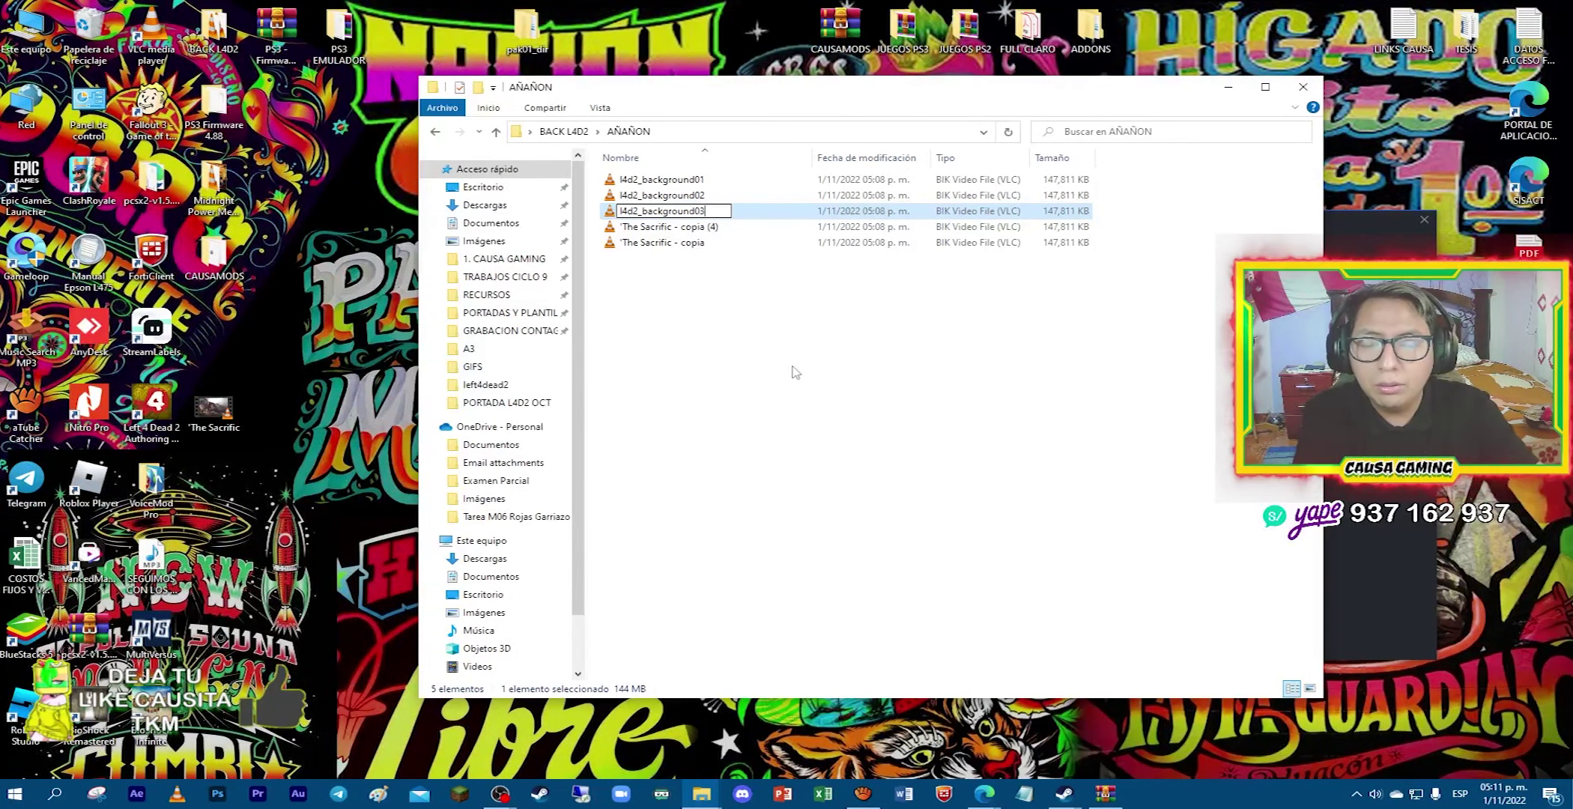
{"action": "type", "text": "3"}
{"action": "key", "text": "Return"}
Rename "The Sacrific - copia (4)" as l4d2_background04 and "The Sacrific - copia" as l4d2_background05.
{"action": "right_click", "coordinate": [681, 227]}
{"action": "left_click", "coordinate": [794, 581]}
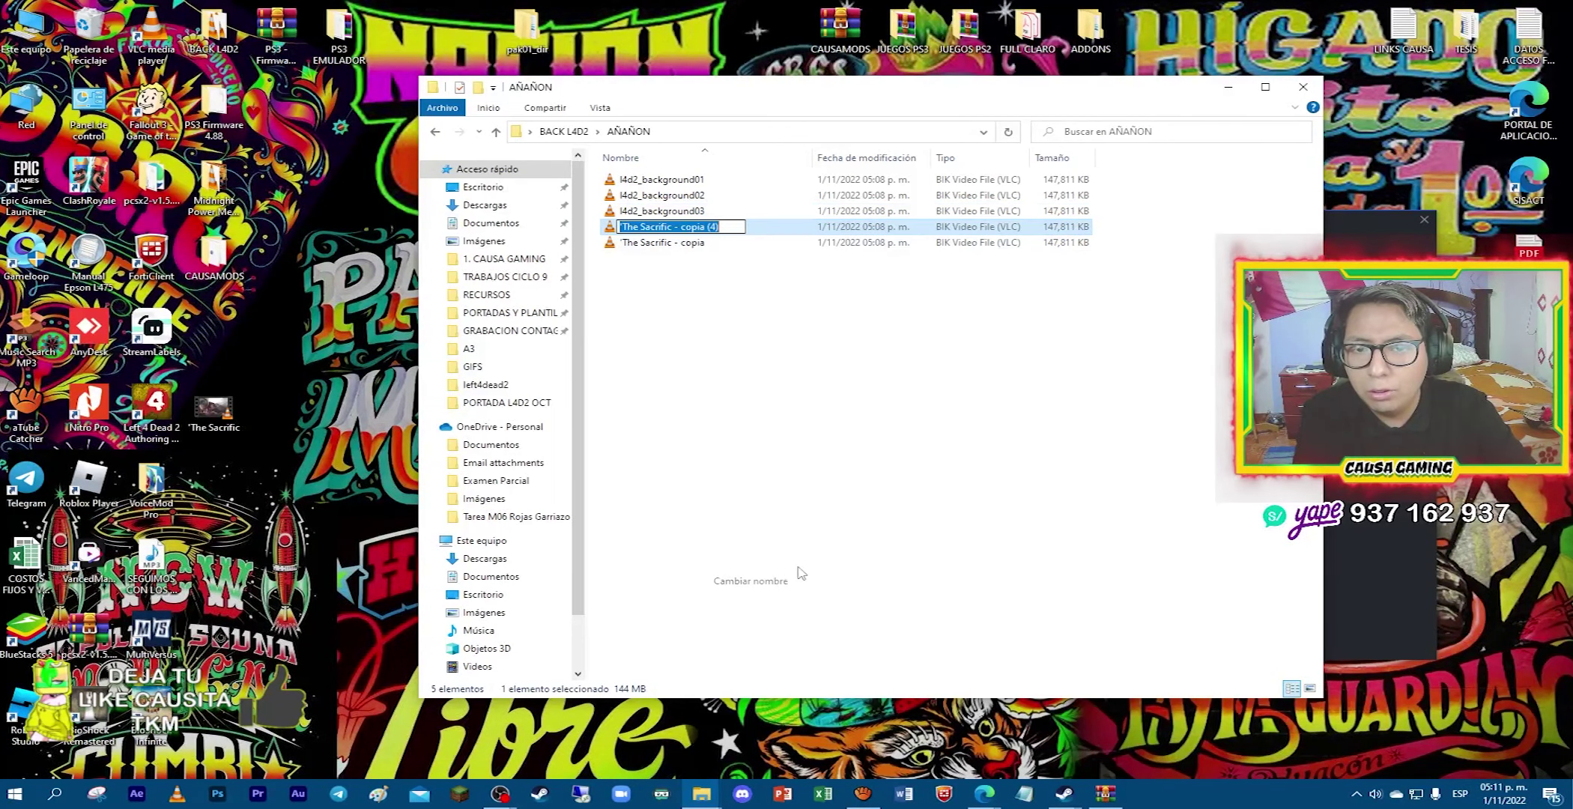
{"action": "type", "text": "l4d2_background01"}
{"action": "key", "text": "BackSpace"}
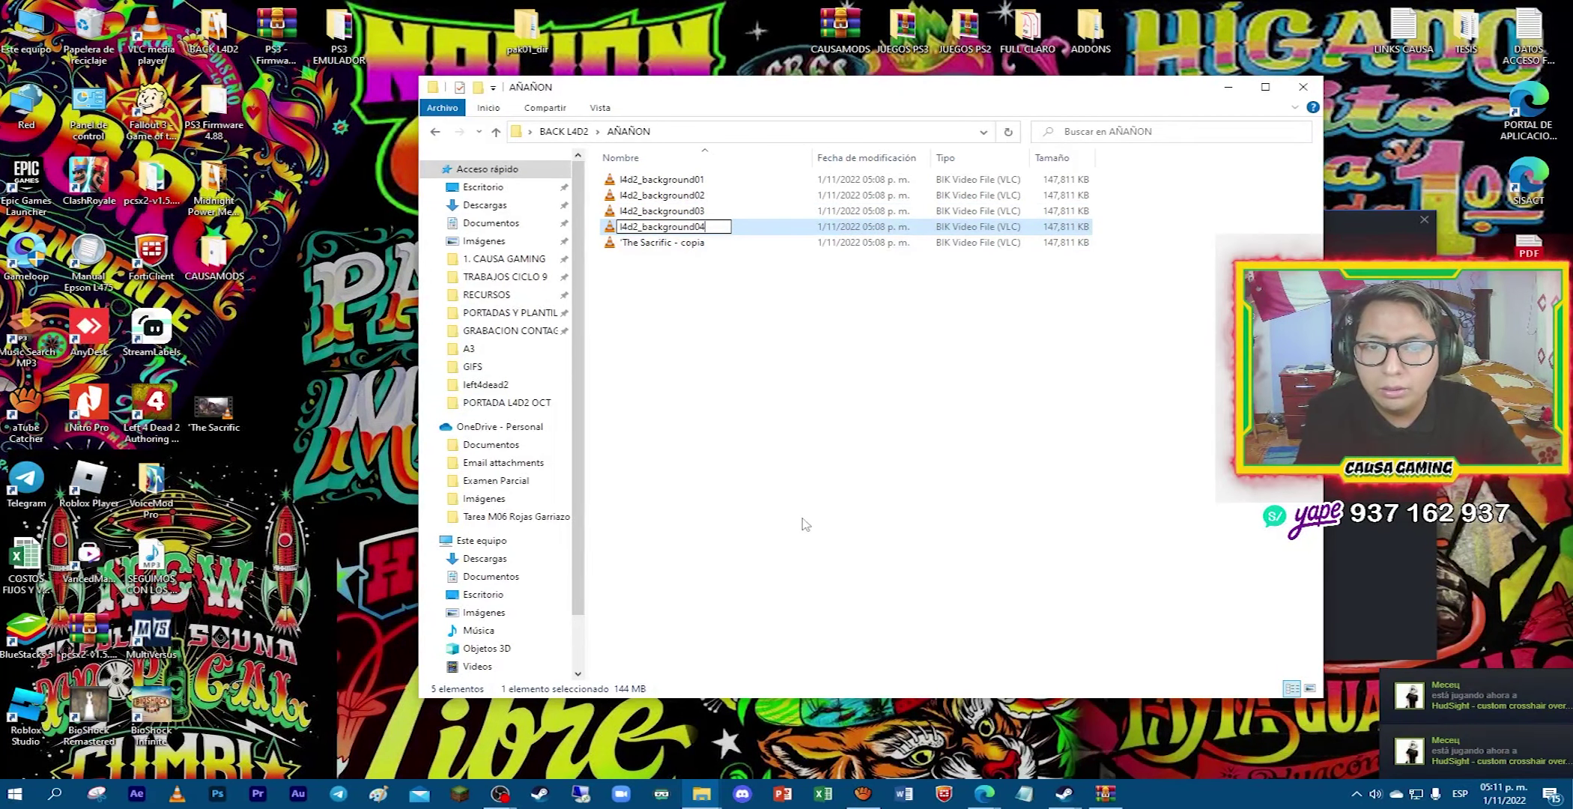
{"action": "key", "text": "Return"}
{"action": "right_click", "coordinate": [668, 243]}
{"action": "left_click", "coordinate": [751, 597]}
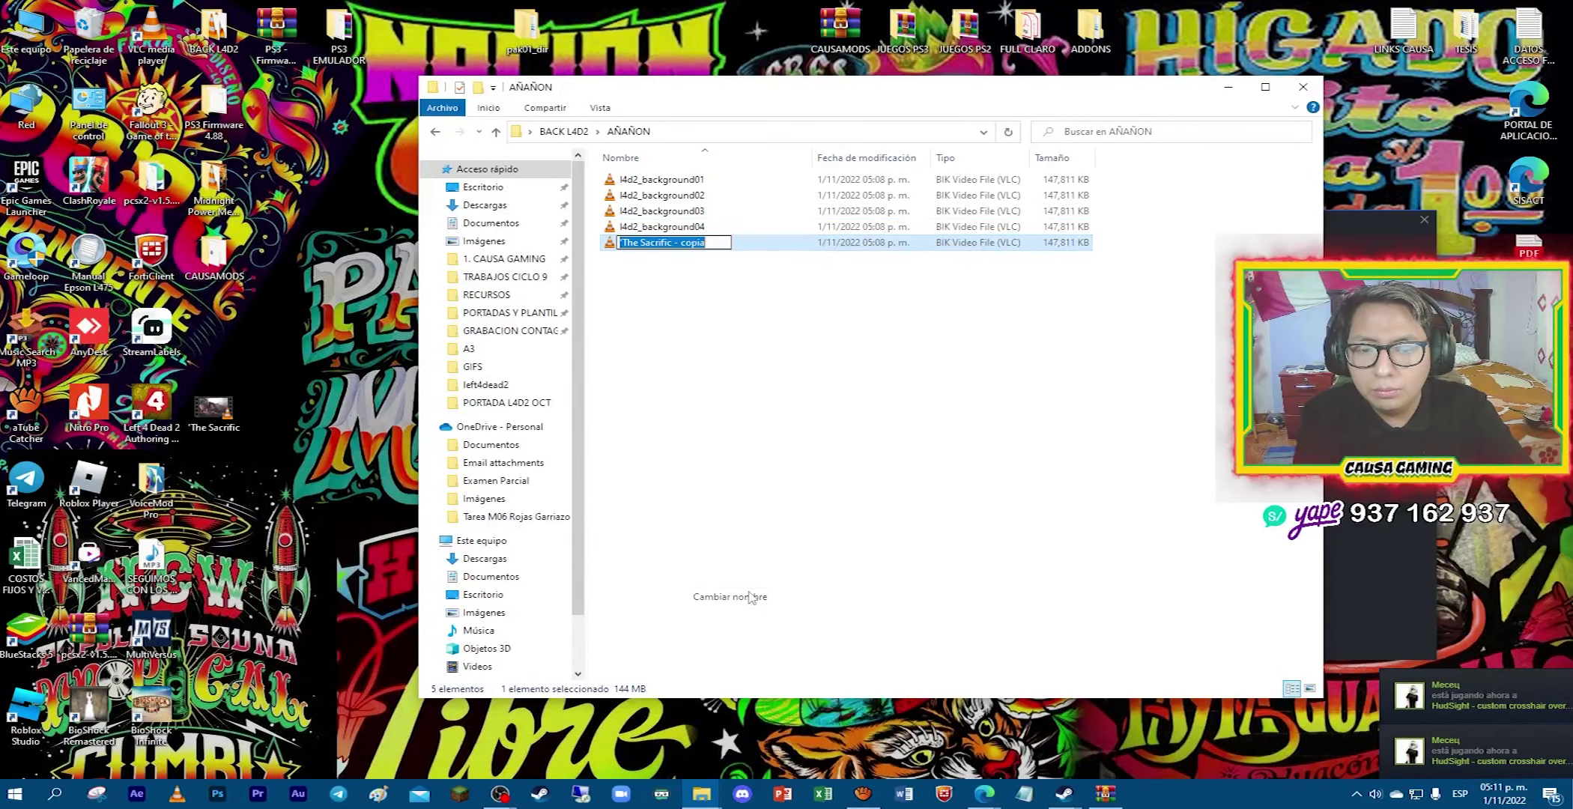
{"action": "type", "text": "l4d2_background01"}
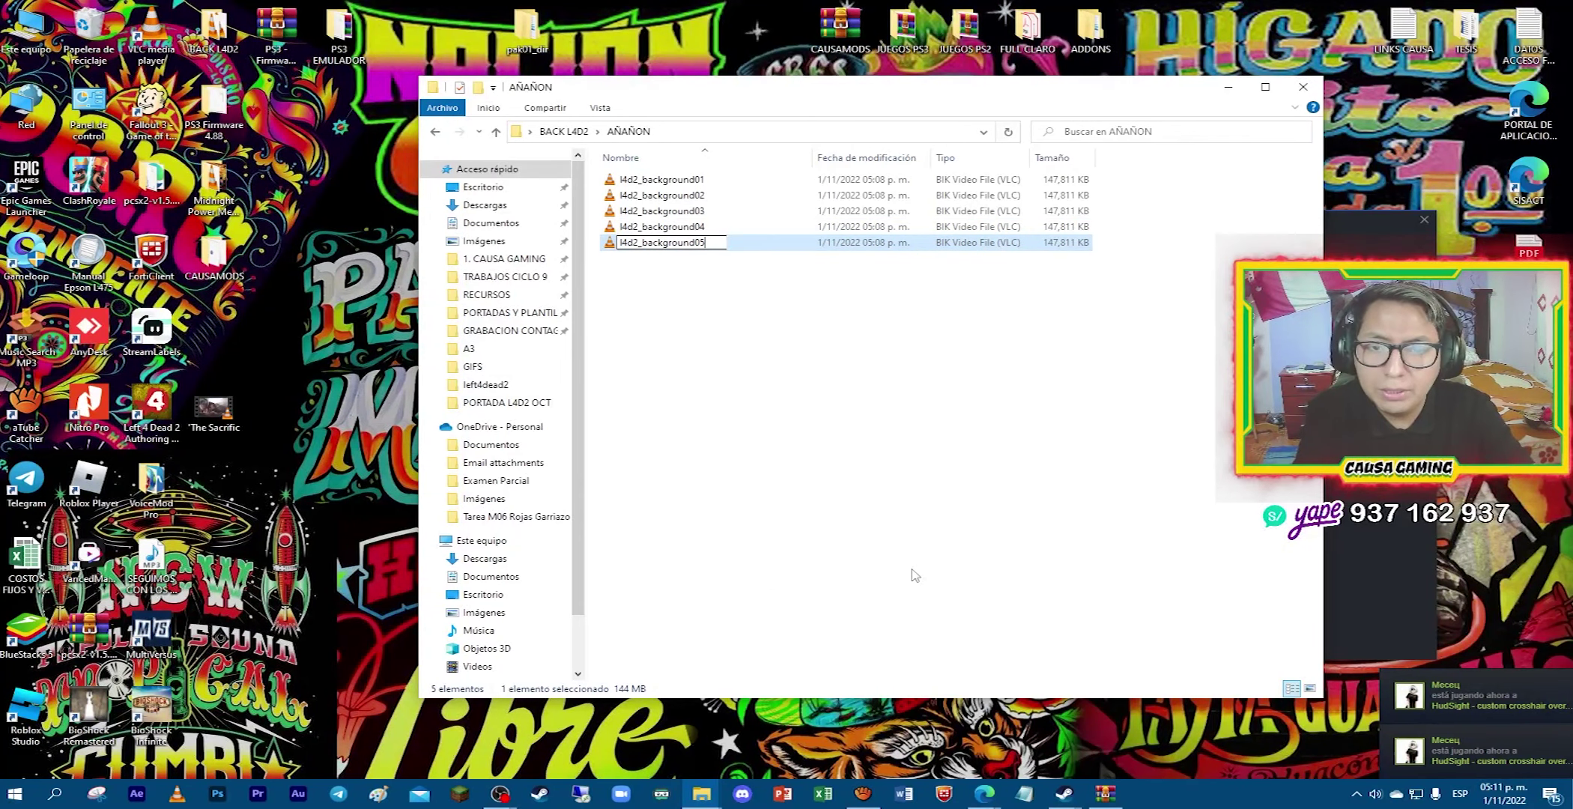
{"action": "key", "text": "Return"}
Copy the five l4d2_background videos from AÑAÑON into the game's media folder, replacing the existing files, and close the media and game properties windows.
{"action": "left_click_drag", "start_coordinate": [813, 335], "coordinate": [610, 164]}
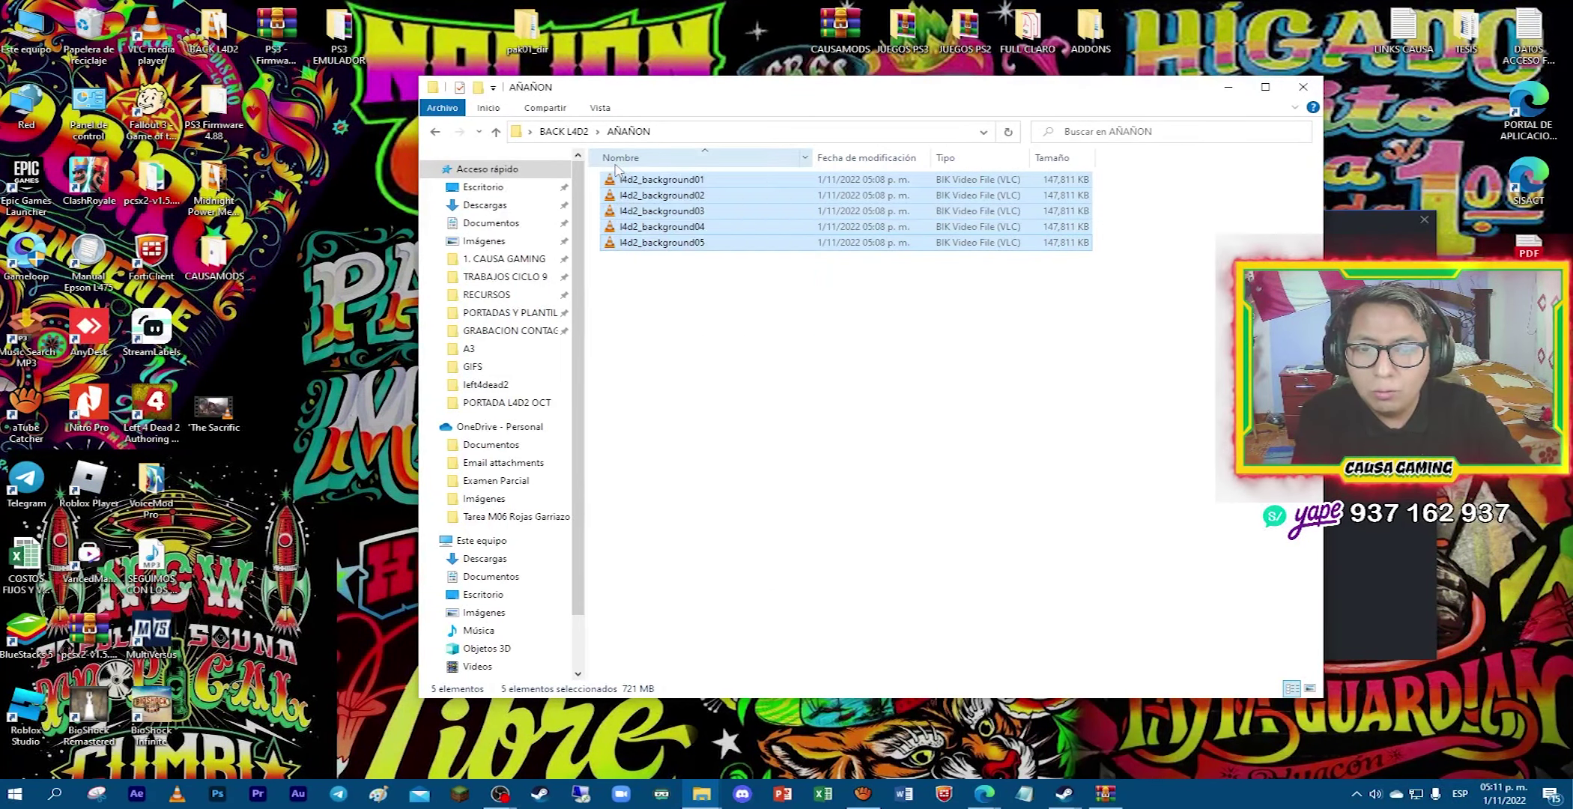
{"action": "left_click", "coordinate": [1227, 87]}
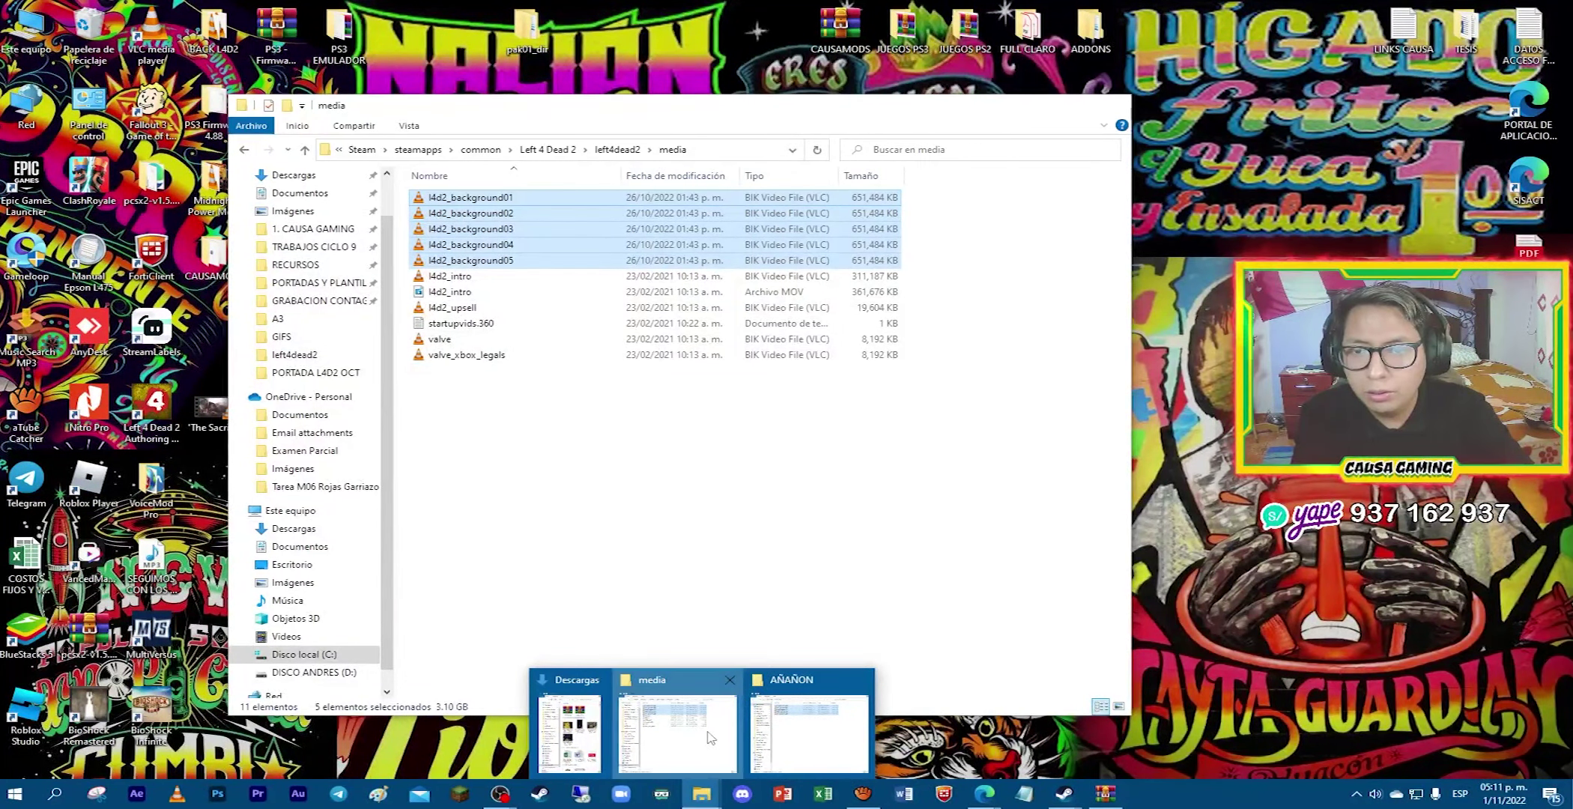
{"action": "left_click", "coordinate": [708, 736]}
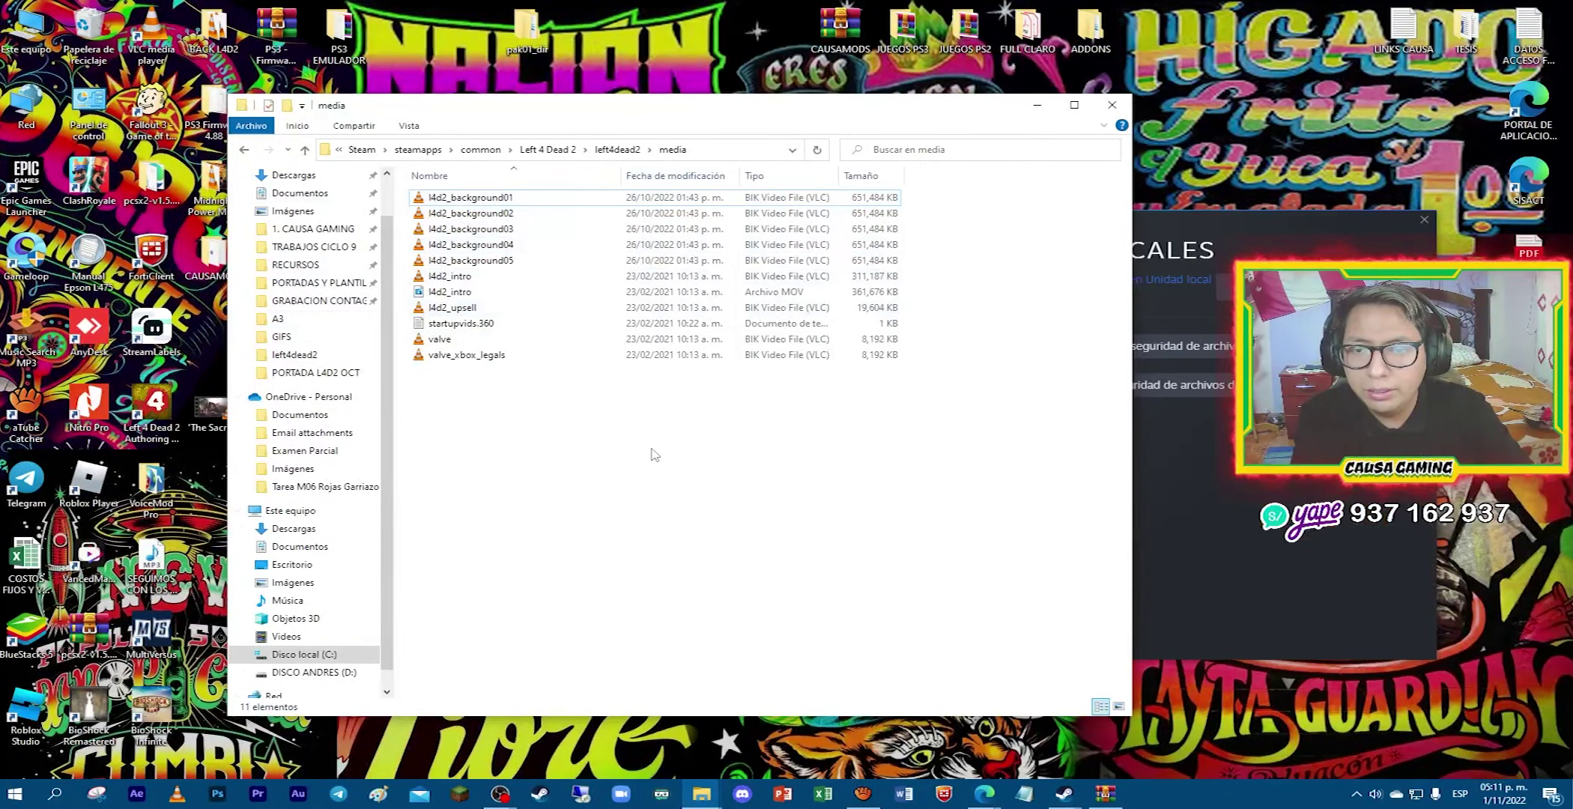
{"action": "key", "text": "ctrl+v"}
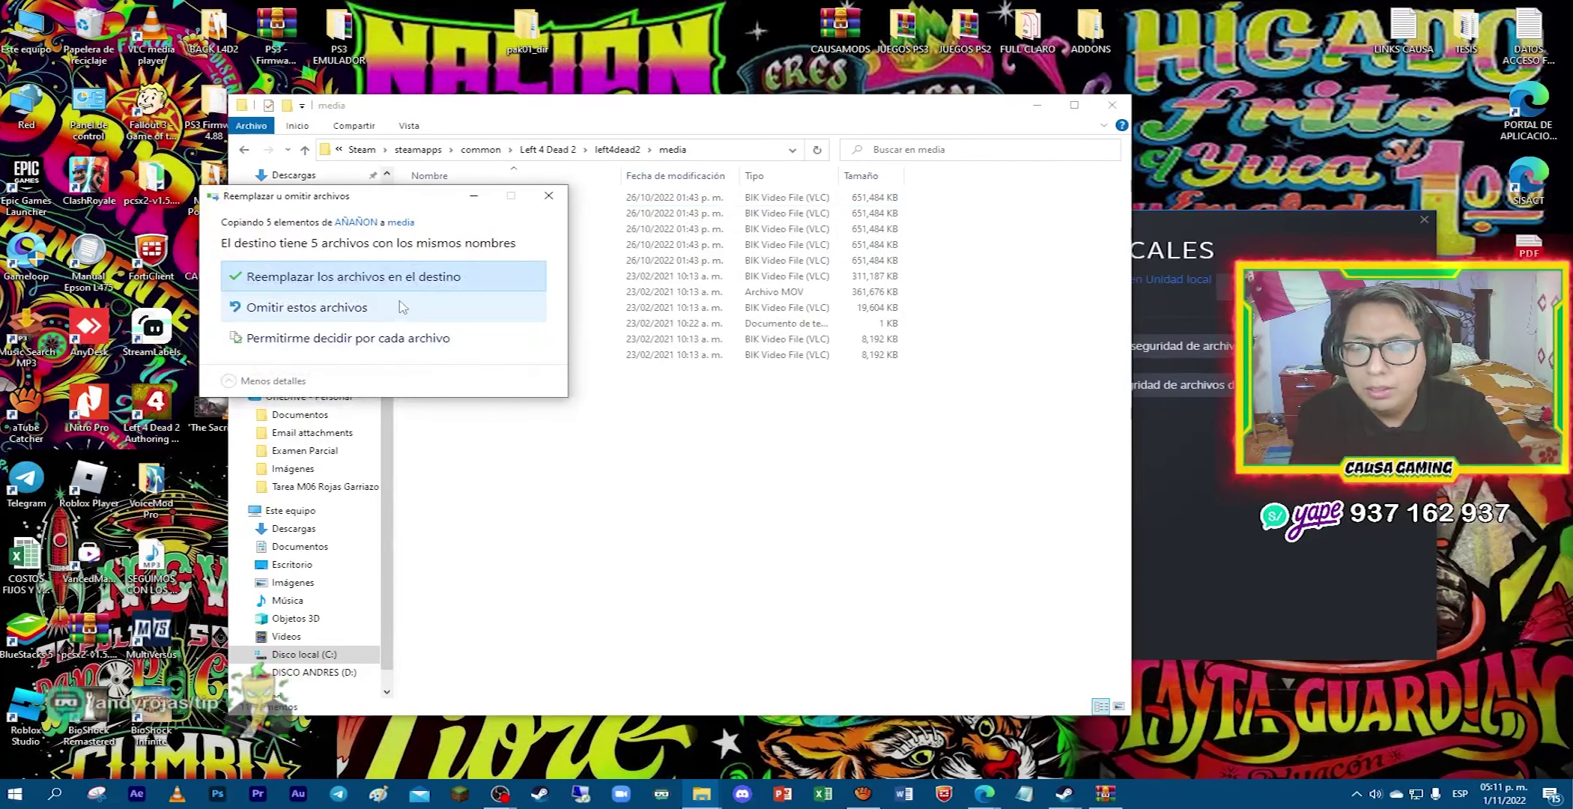
{"action": "left_click", "coordinate": [393, 276]}
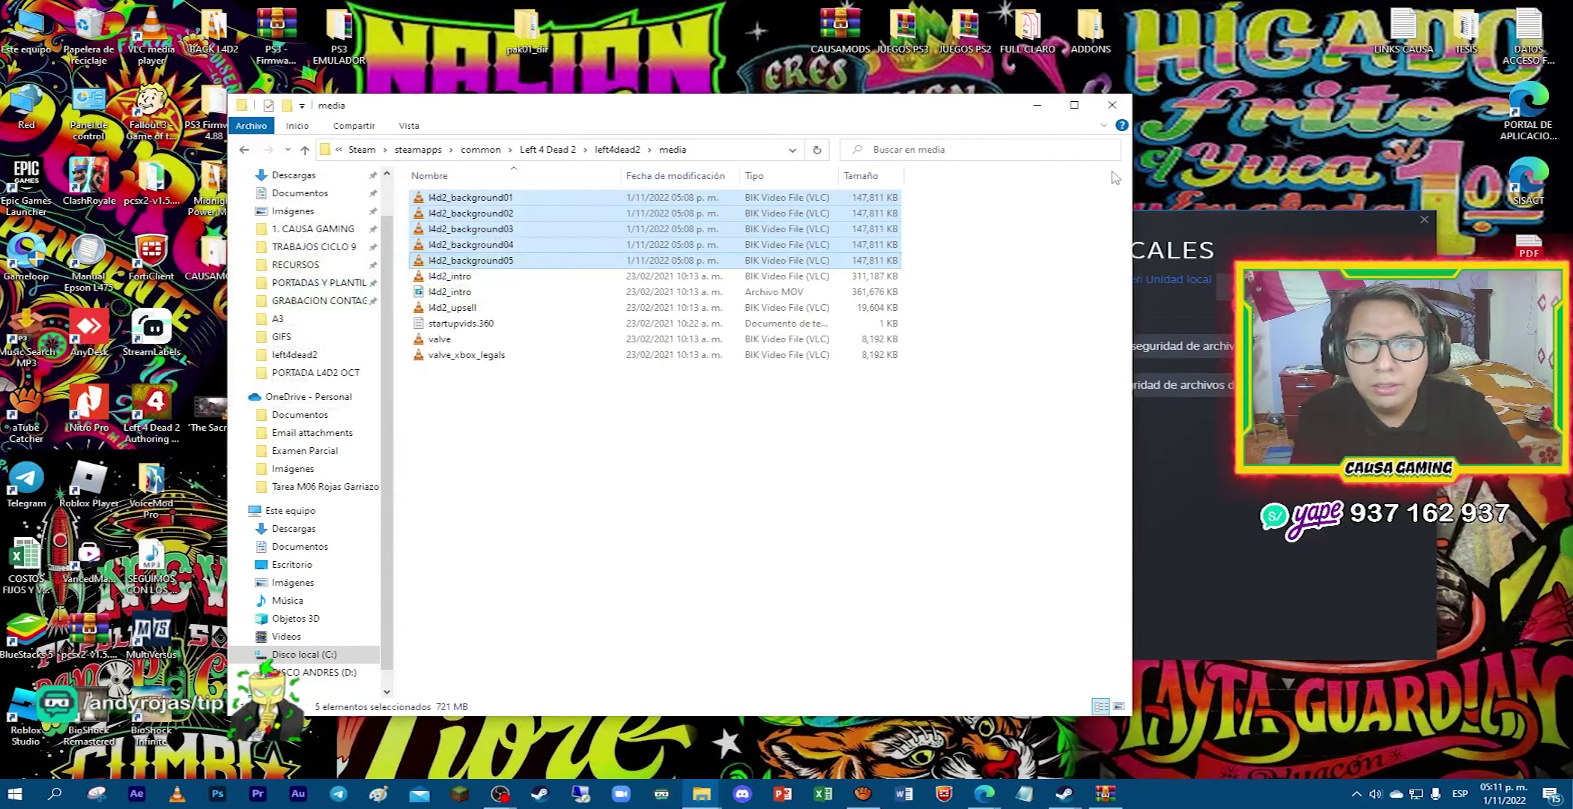
{"action": "left_click", "coordinate": [1109, 110]}
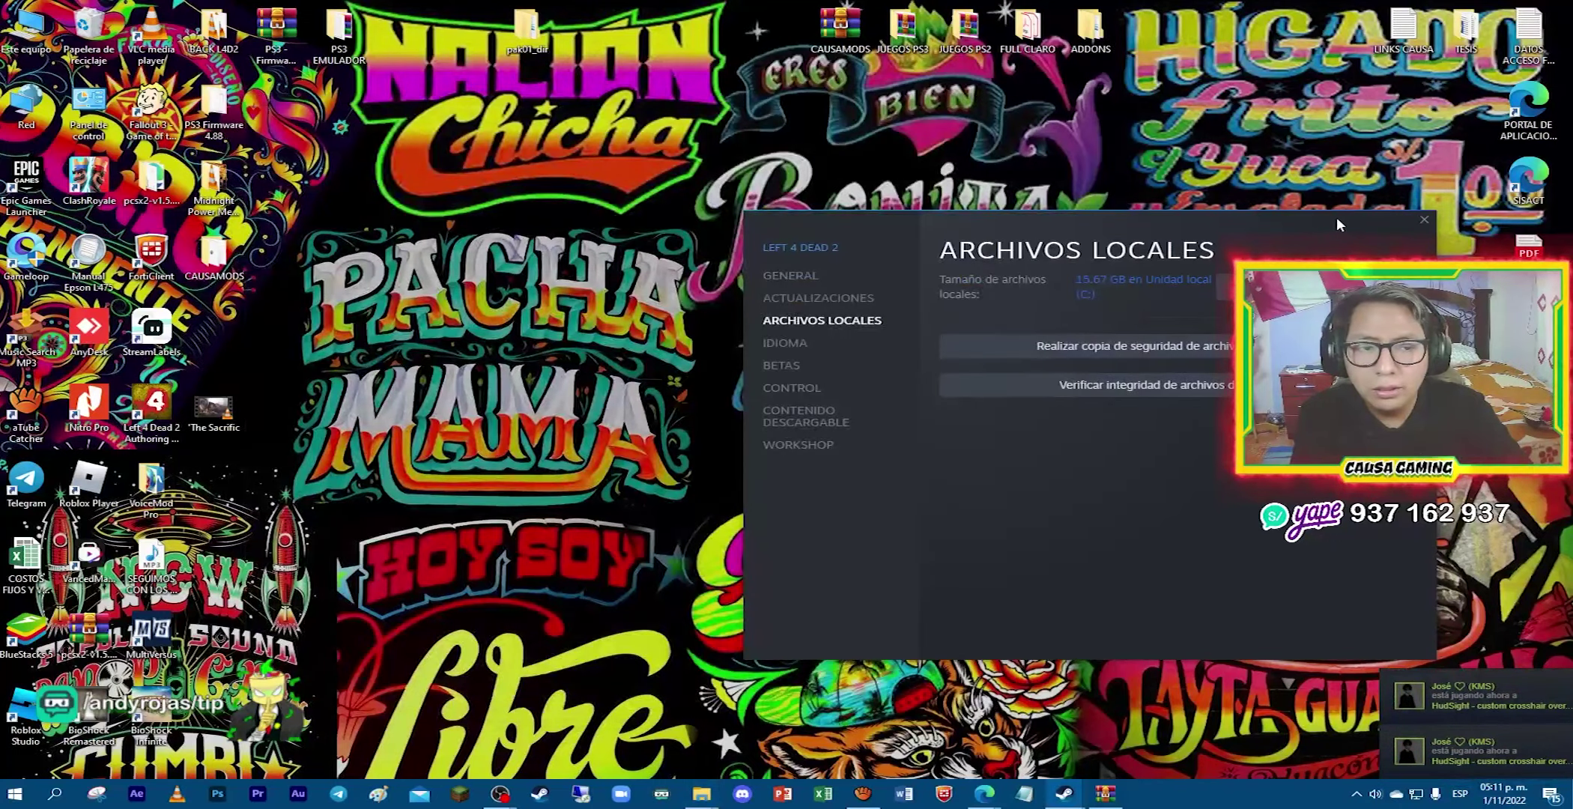
{"action": "left_click", "coordinate": [1421, 223]}
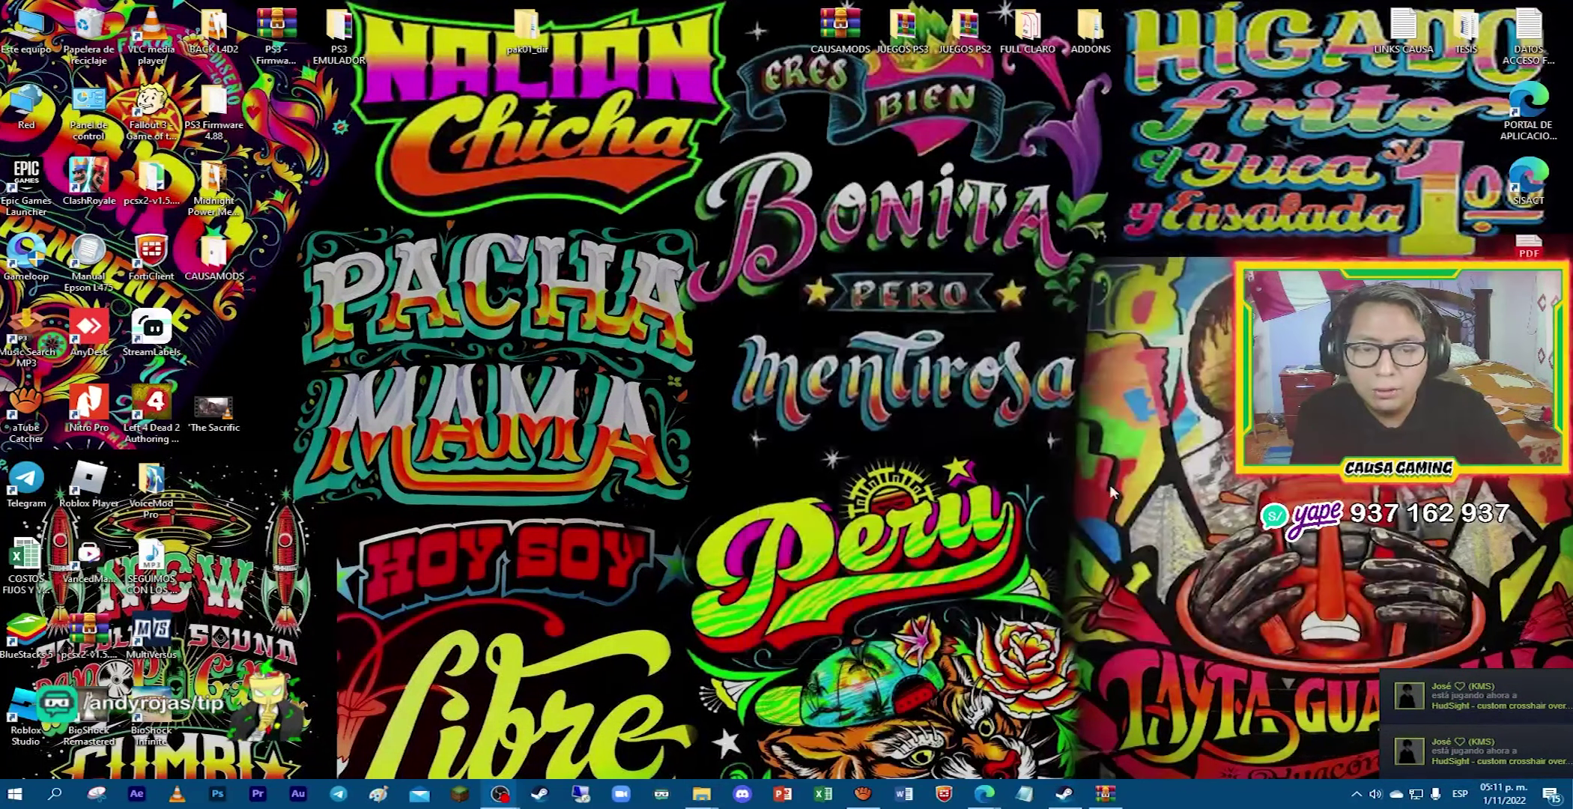
Launch Left 4 Dead 2 from the Steam library and decline associating the game with .vpk files.
{"action": "left_click", "coordinate": [1064, 793]}
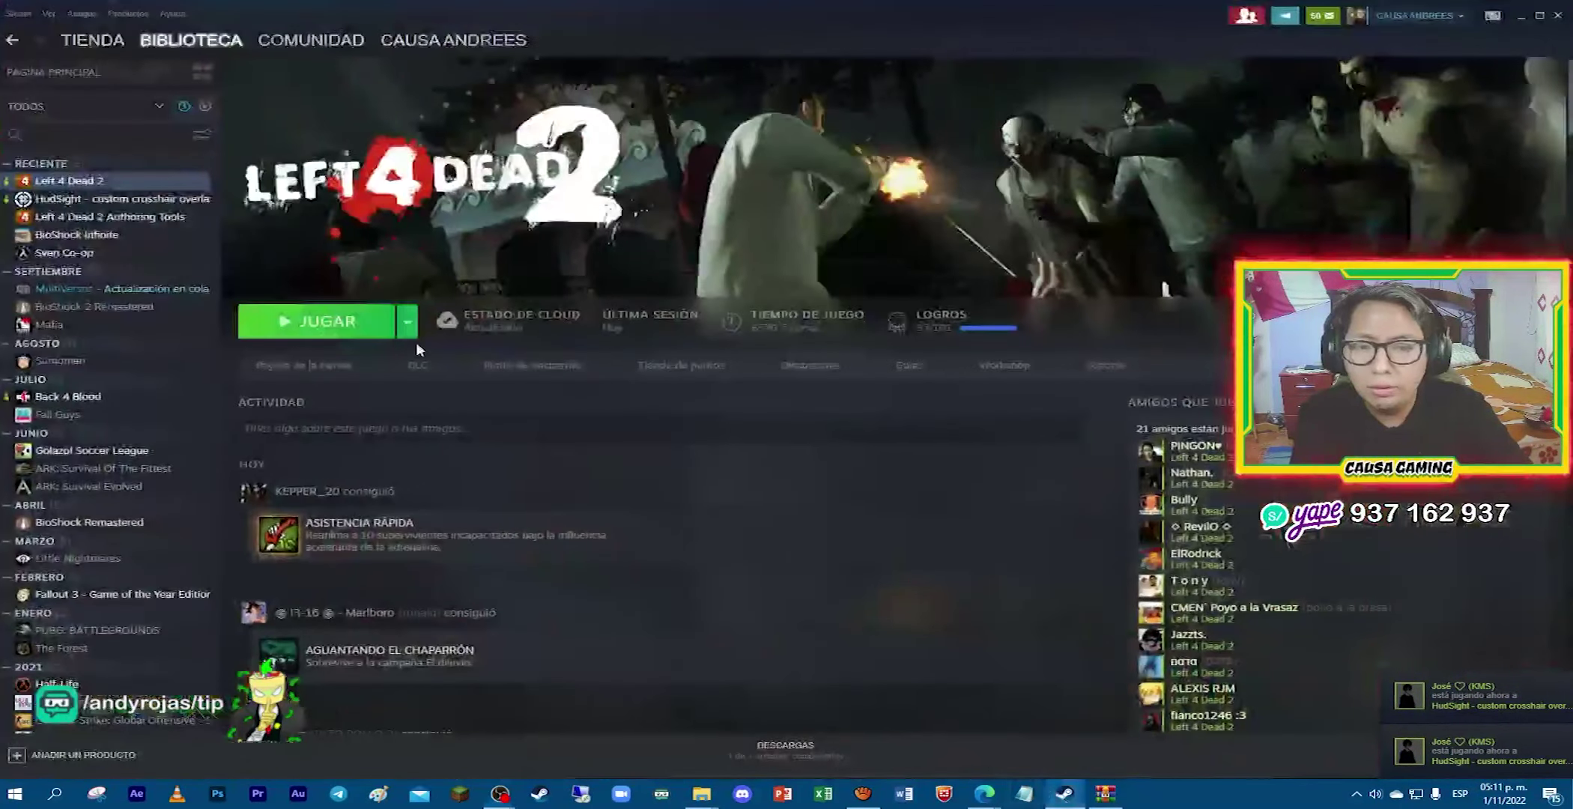
{"action": "left_click", "coordinate": [371, 328]}
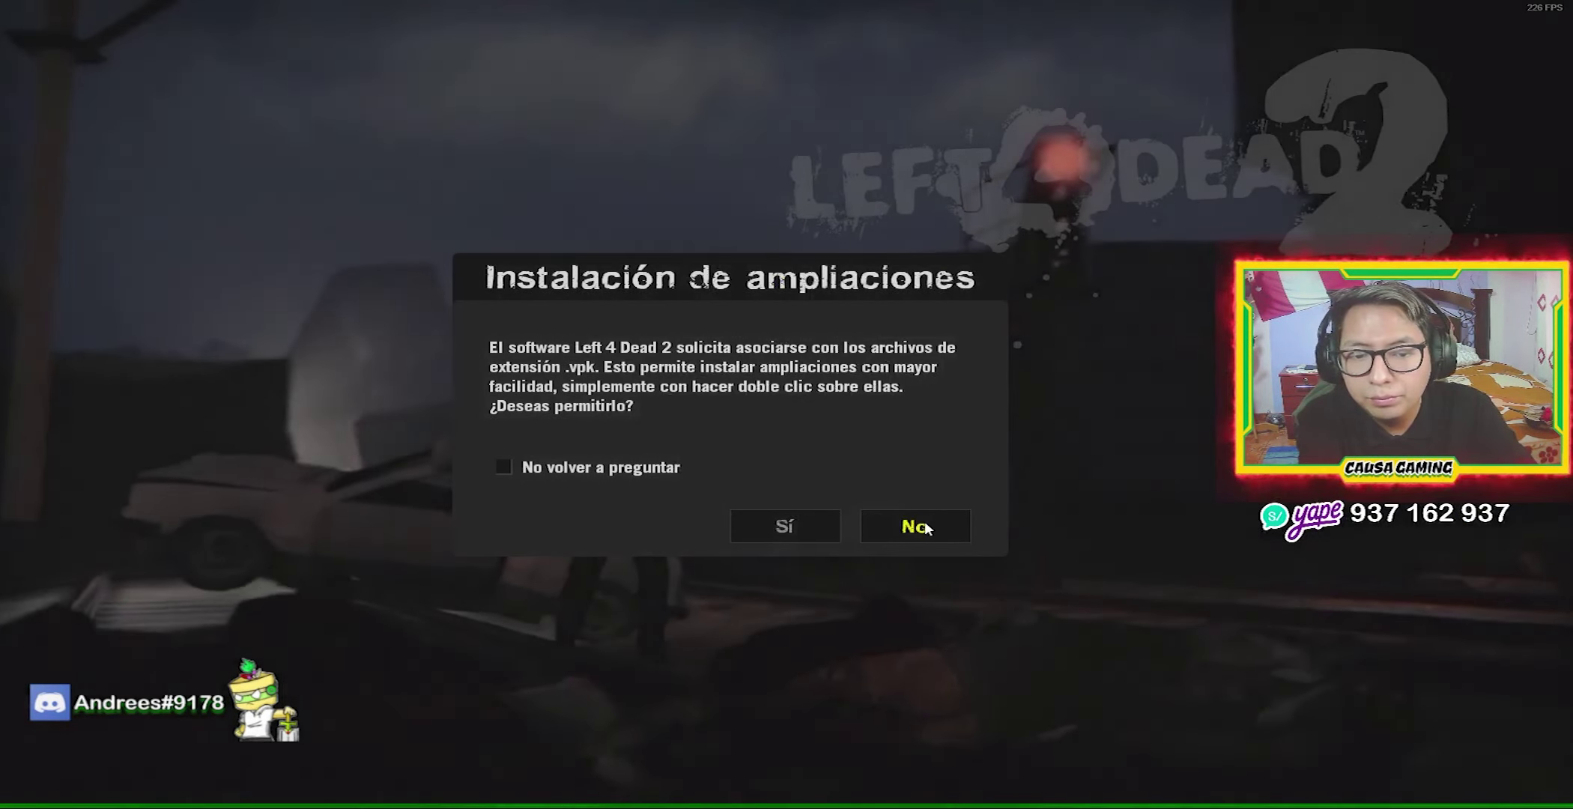
{"action": "left_click", "coordinate": [913, 525]}
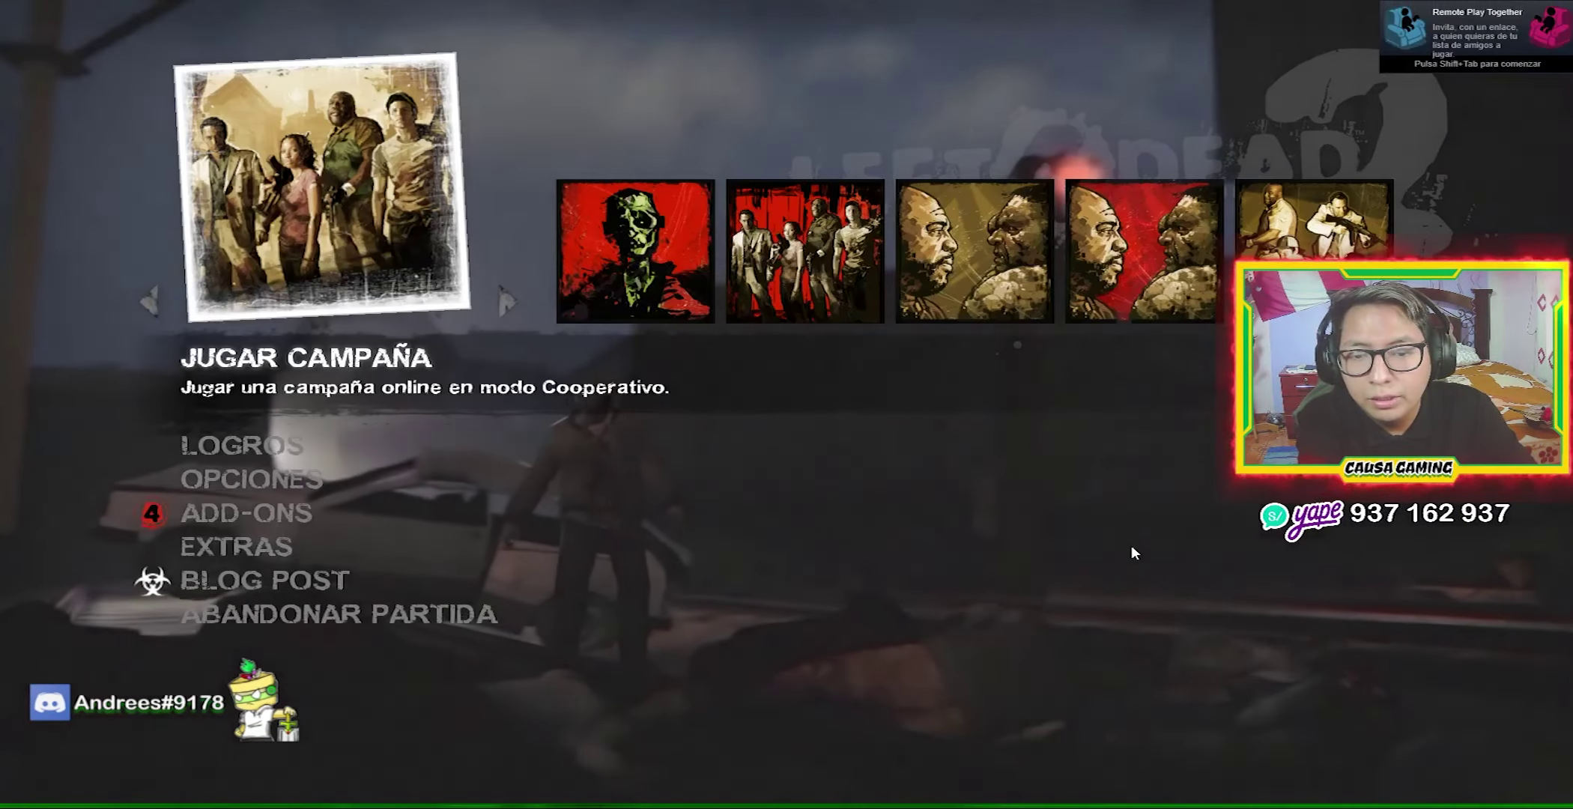